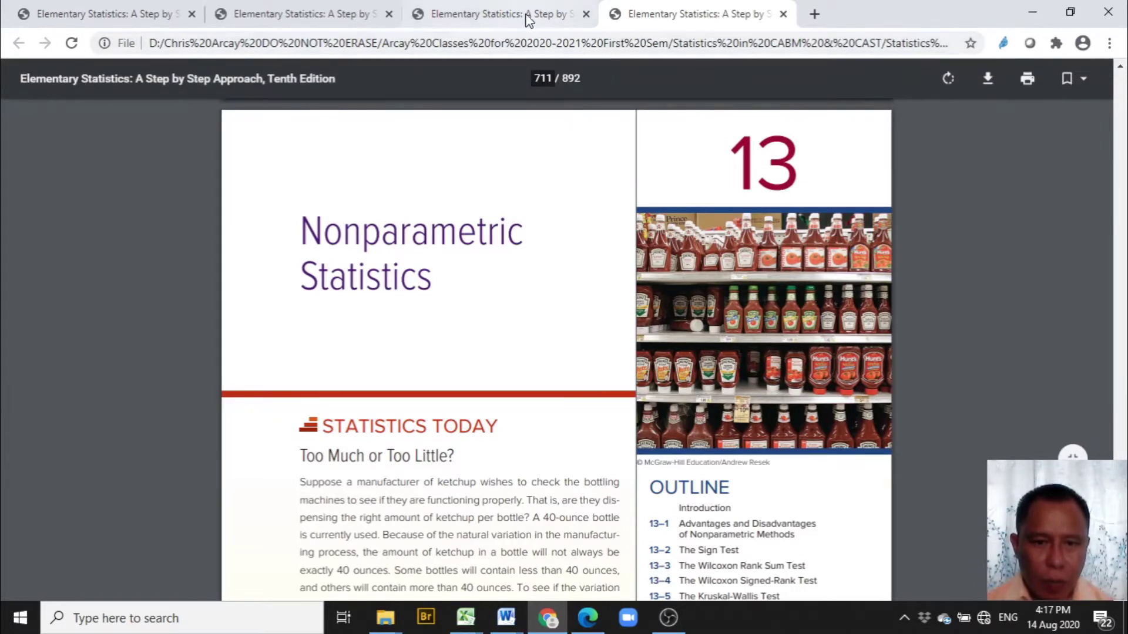
In Chrome's textbook copy, show section 13–4, The Wilcoxon Signed-Rank Test, with its two assumptions
left_click(502, 14)
scroll(788, 245, "up", 5)
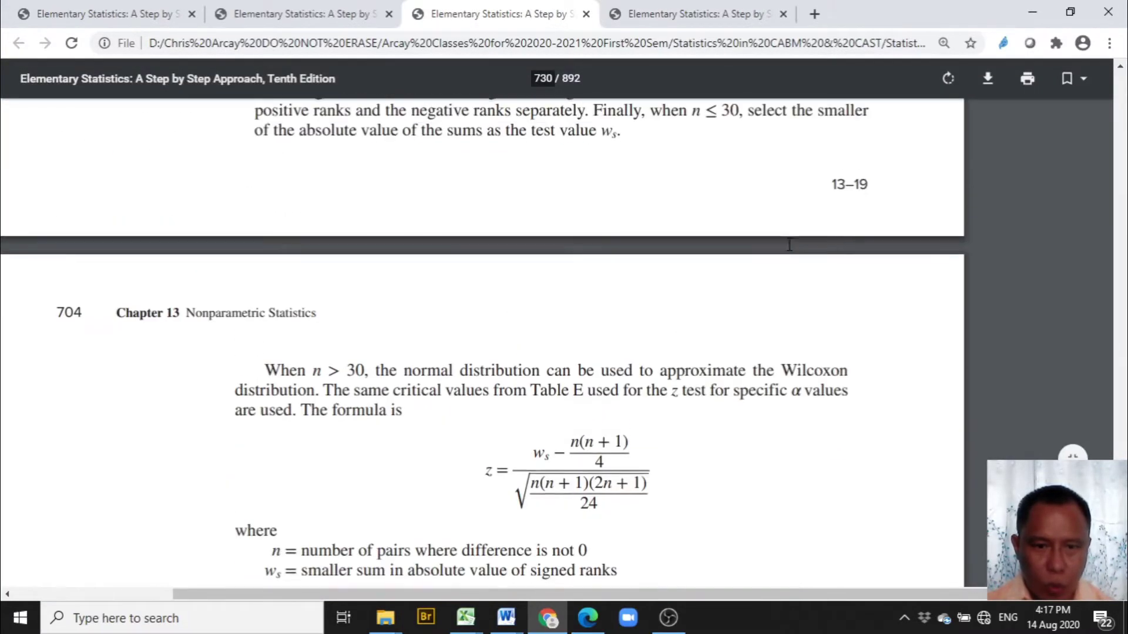
scroll(789, 245, "up", 6)
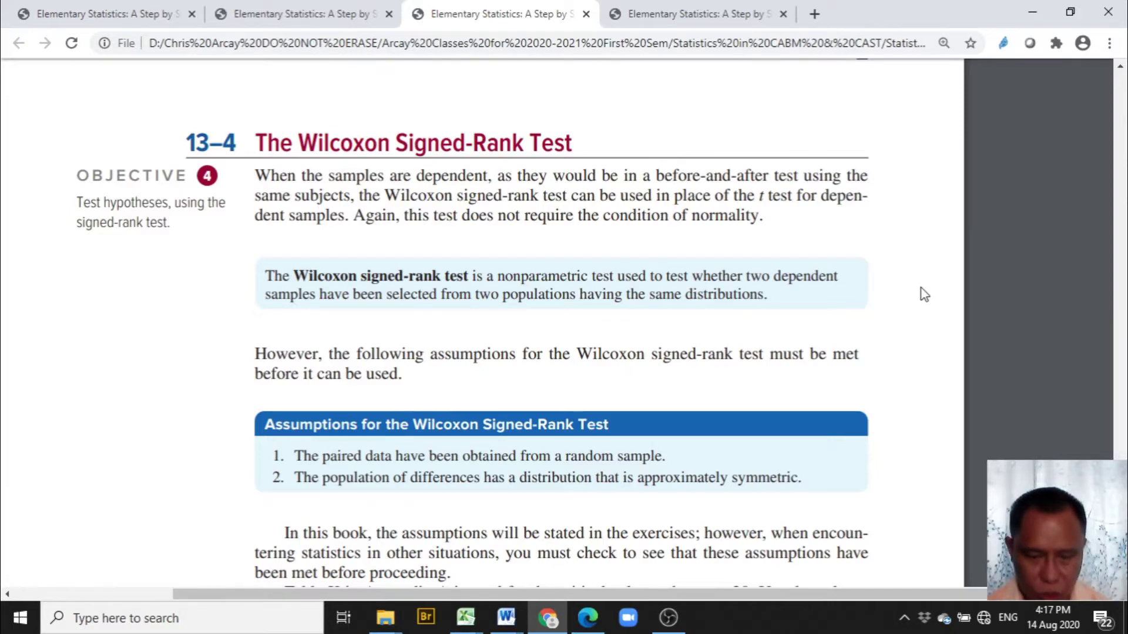
scroll(894, 308, "down", 5)
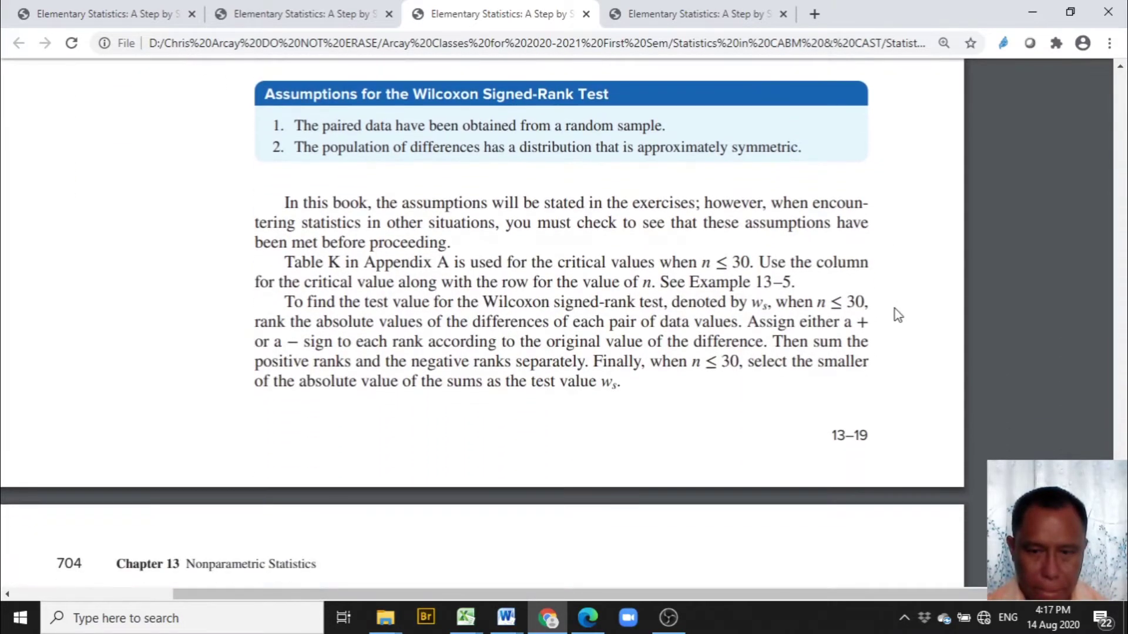
scroll(894, 309, "down", 5)
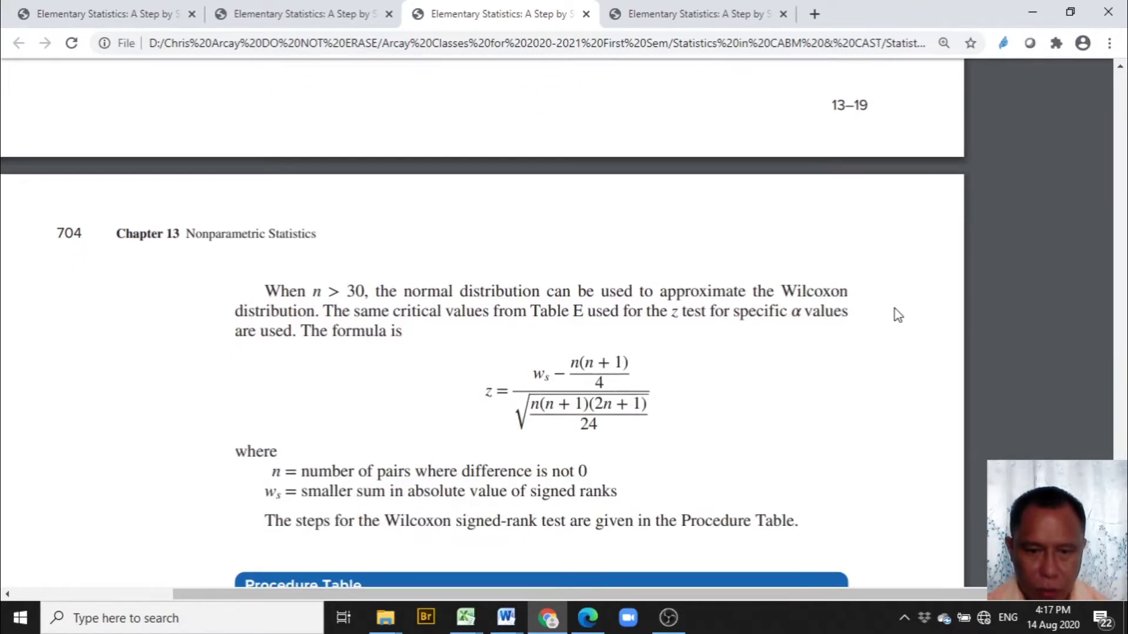
scroll(894, 309, "down", 1)
scroll(894, 309, "up", 5)
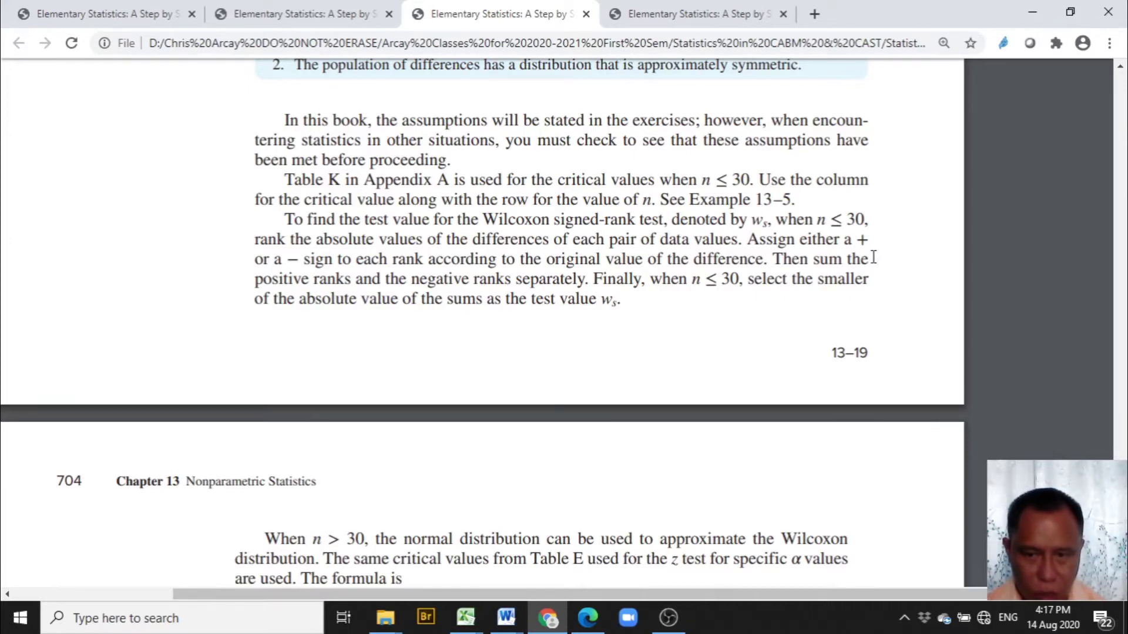
scroll(874, 257, "down", 4)
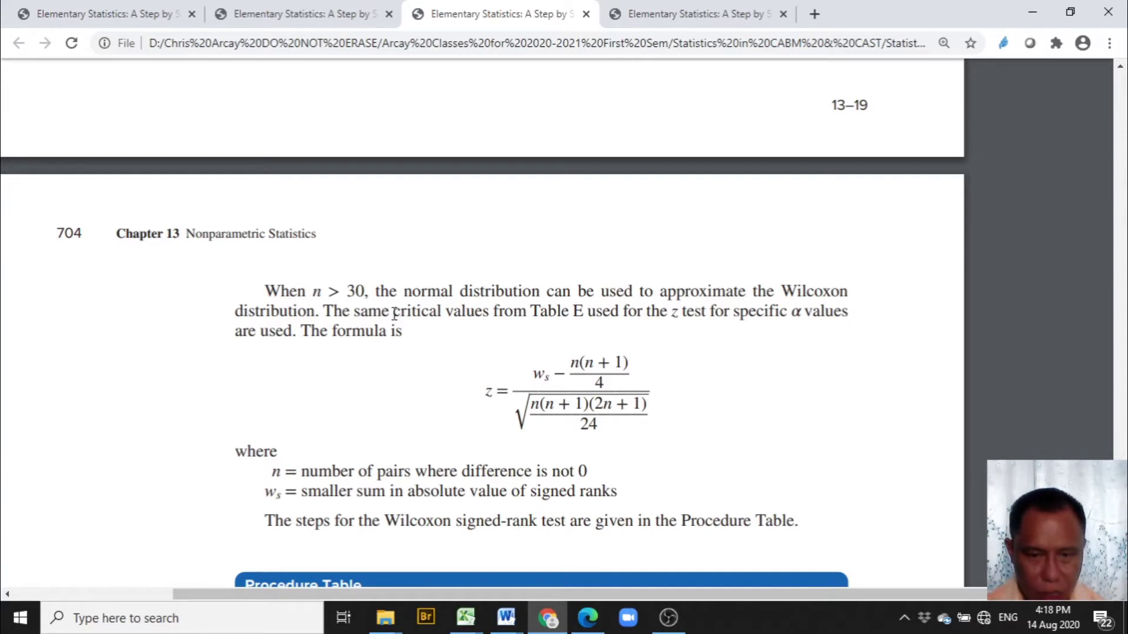
scroll(683, 321, "up", 1)
scroll(683, 322, "up", 4)
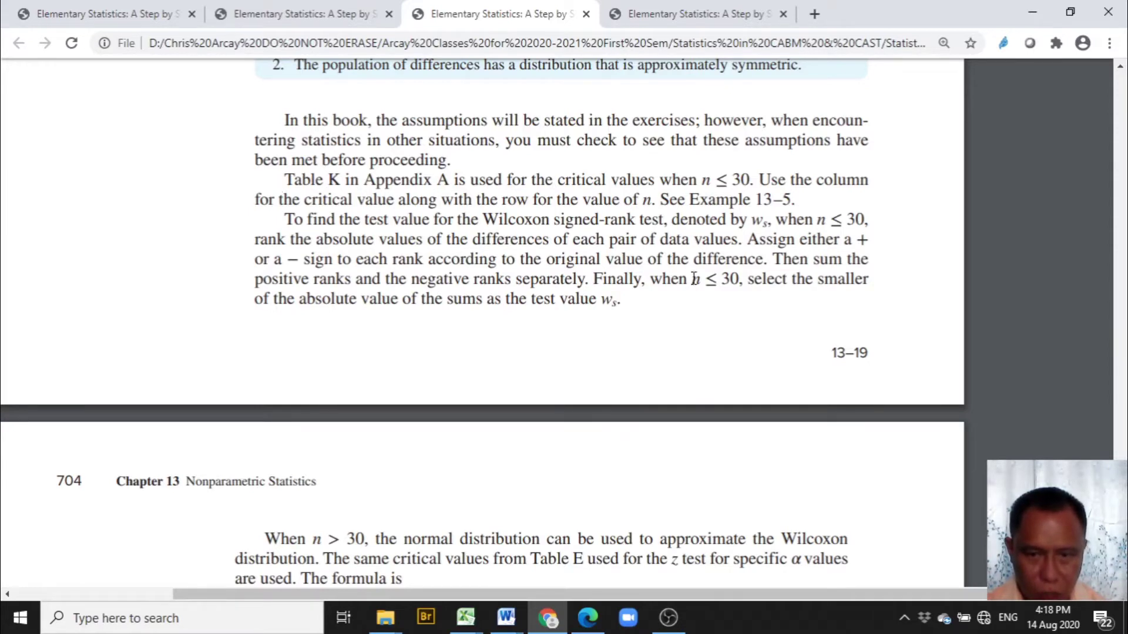
scroll(695, 281, "down", 3)
scroll(662, 342, "down", 2)
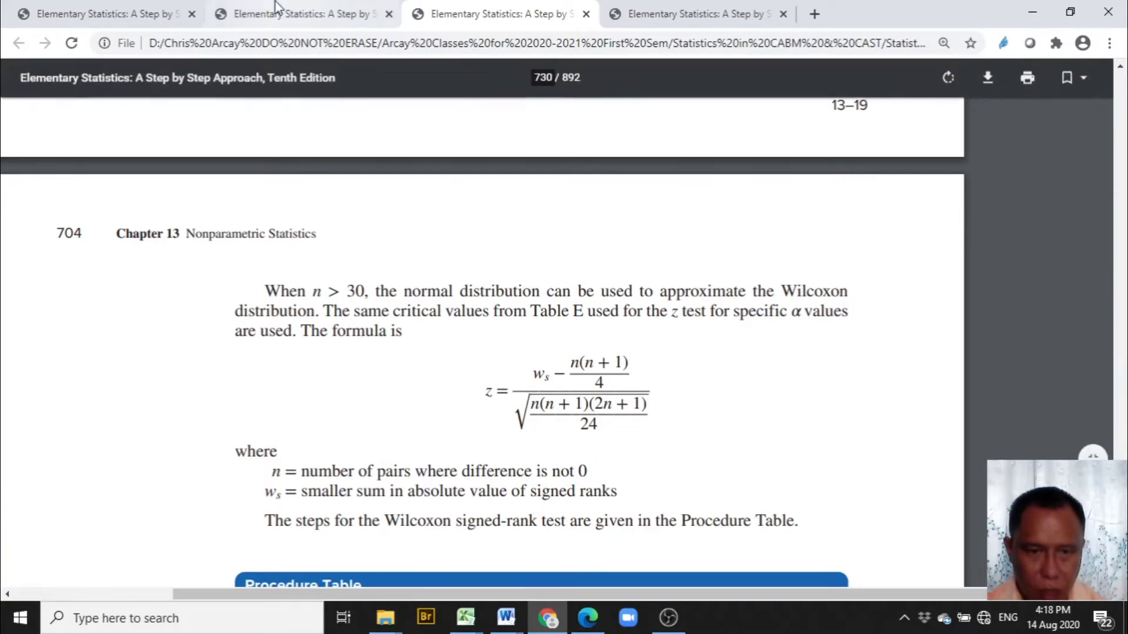
Read through Example 13–5, Shoplifting Incidents, in the other textbook copy
left_click(289, 13)
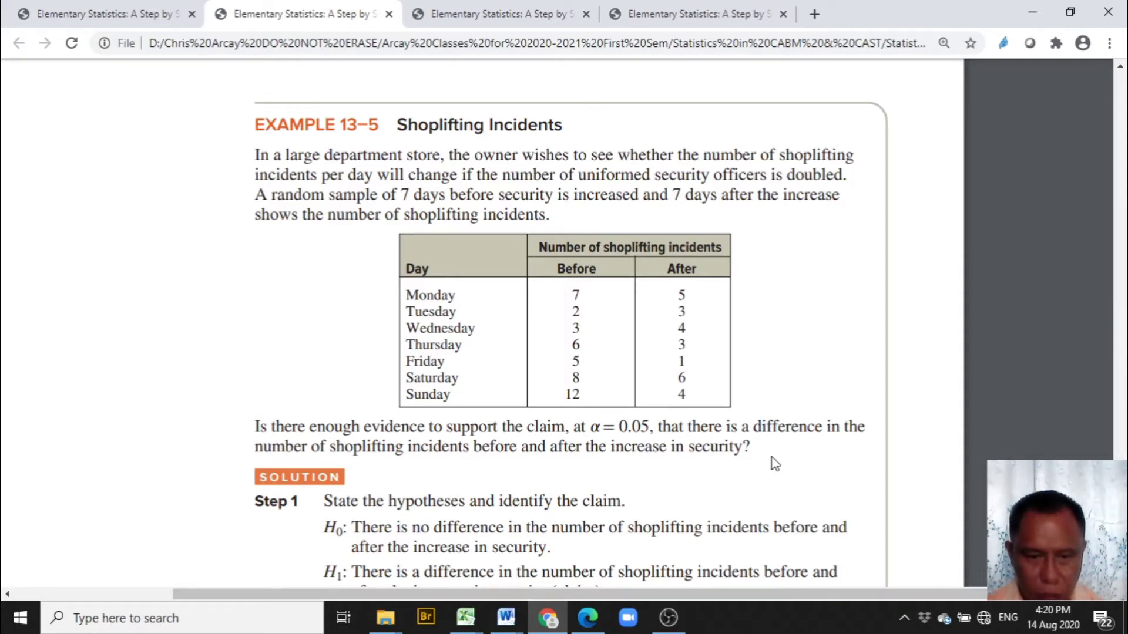
scroll(772, 457, "down", 2)
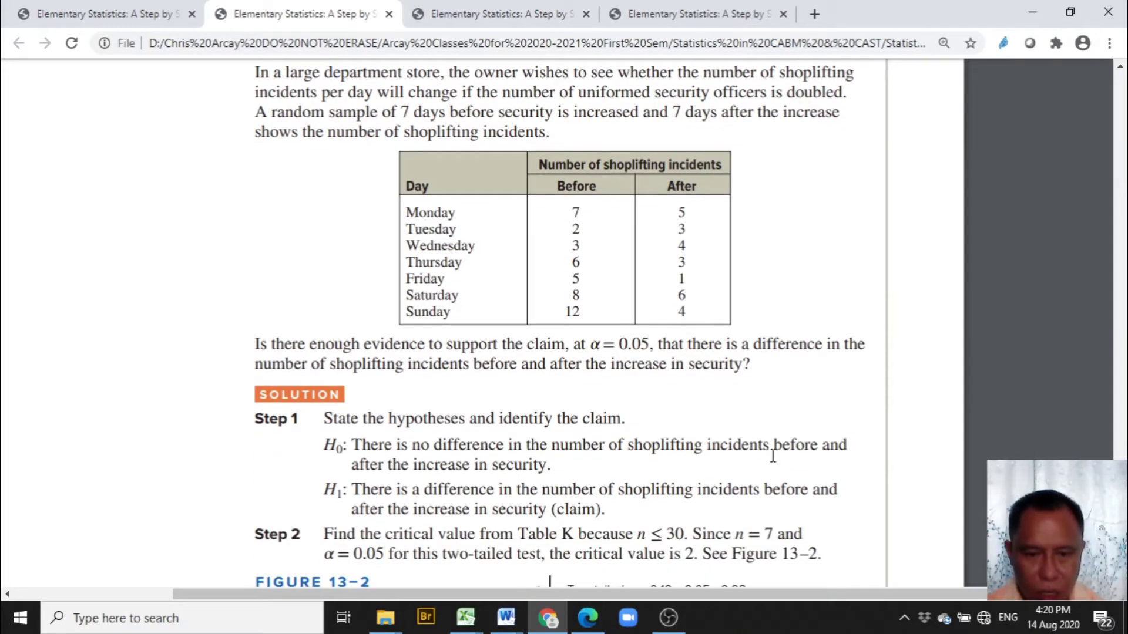
scroll(772, 456, "down", 6)
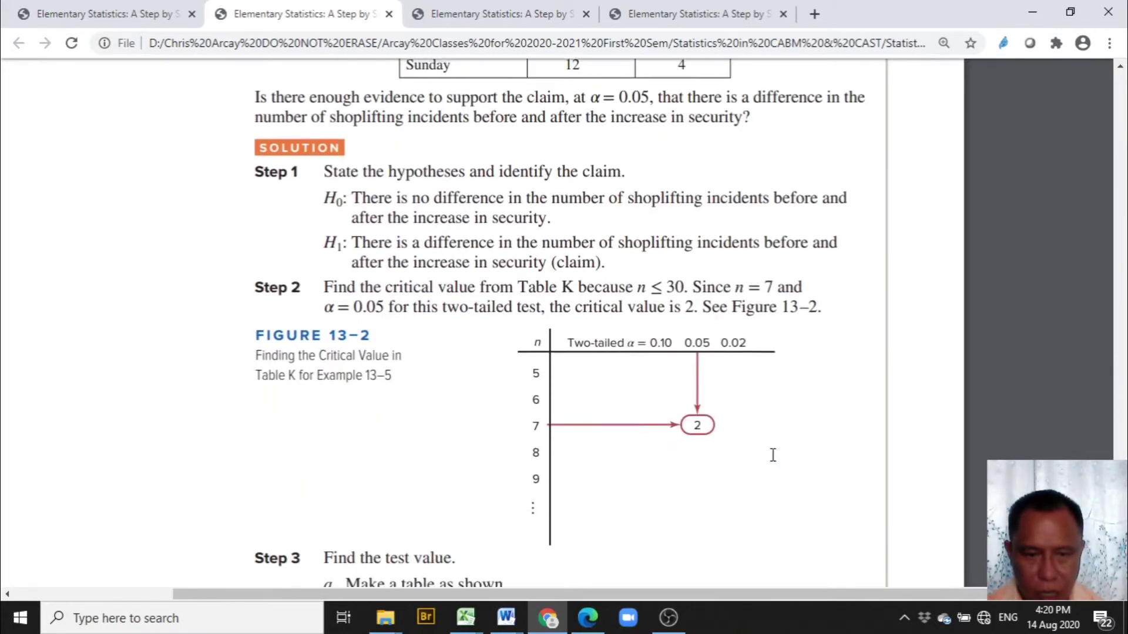
scroll(772, 456, "up", 3)
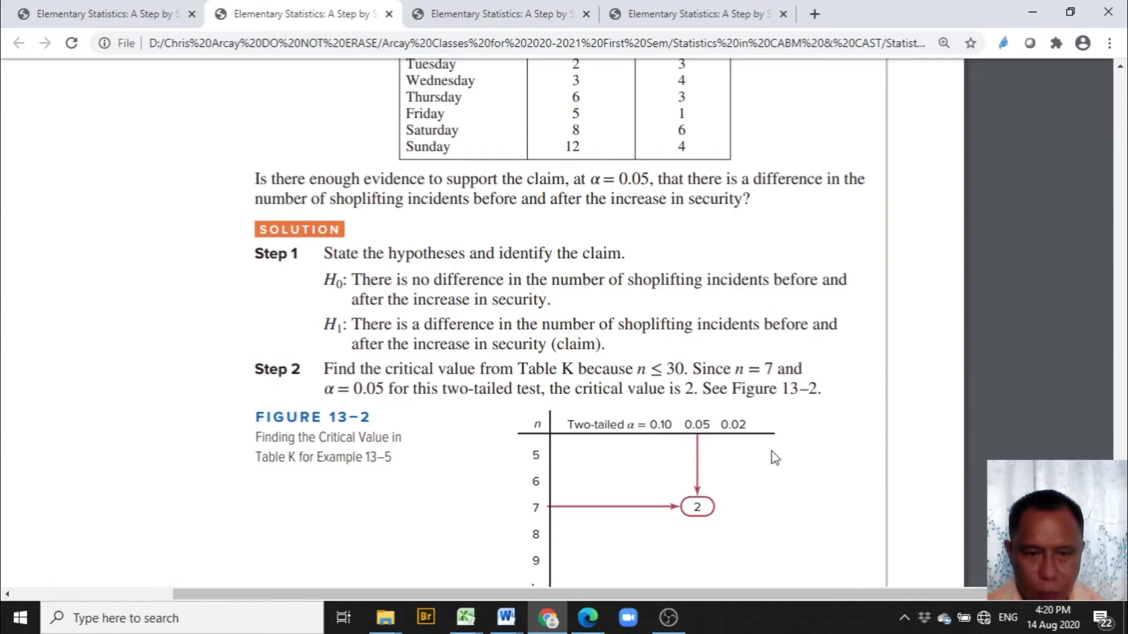
scroll(796, 271, "up", 2)
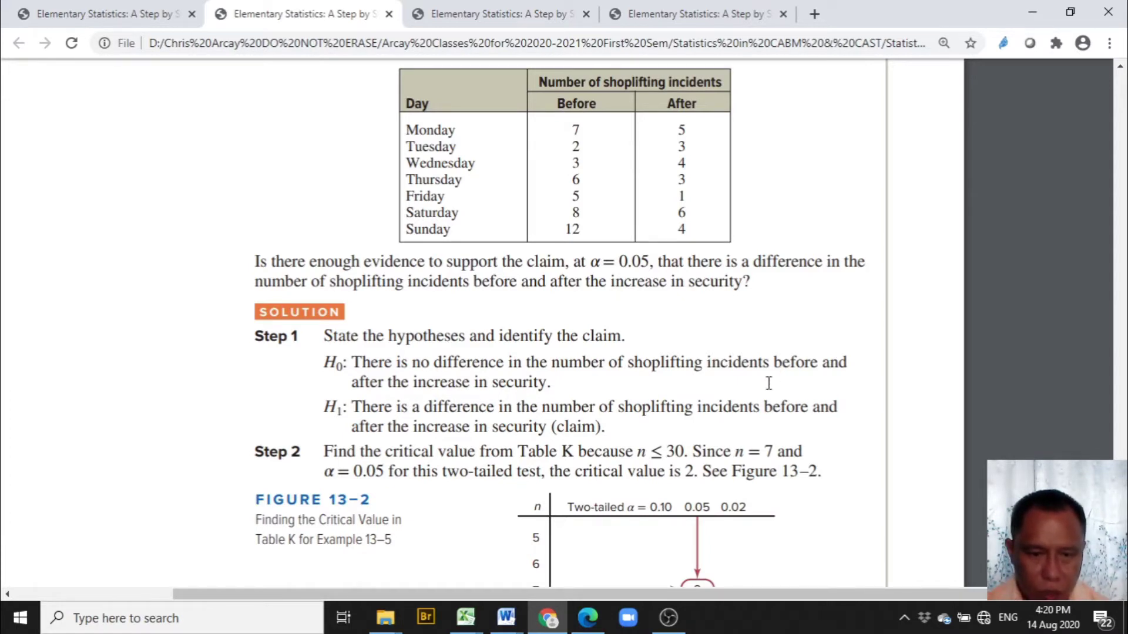
scroll(768, 383, "down", 3)
scroll(769, 383, "down", 5)
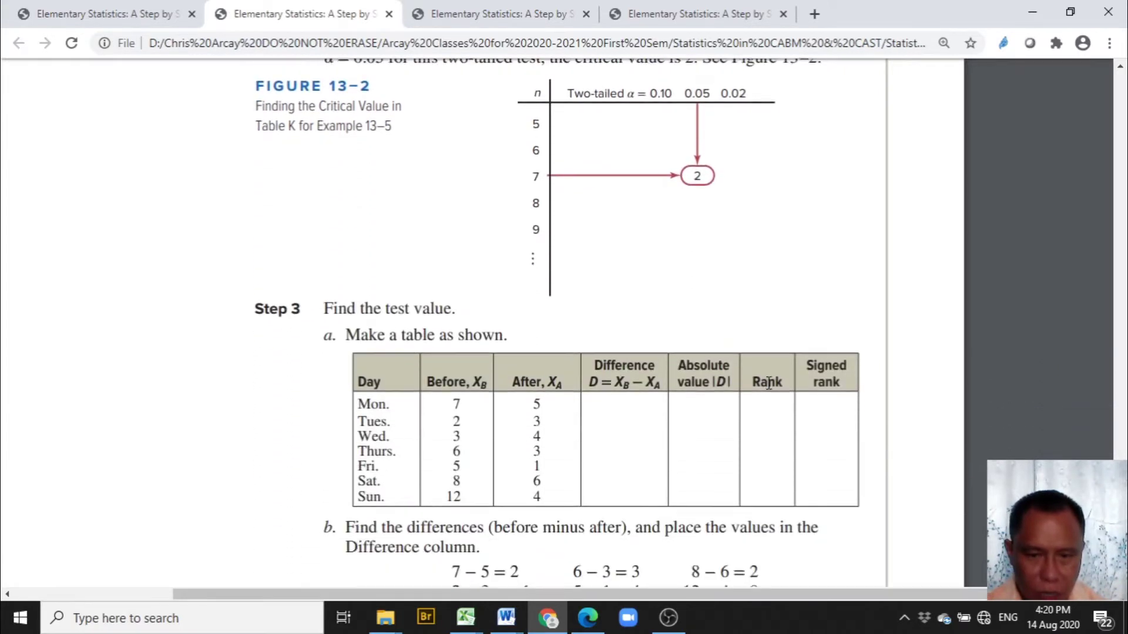
scroll(768, 383, "down", 2)
Bring the empty Wilcoxon Signed-Rank Test Template workbook to the front in Excel
scroll(768, 383, "up", 5)
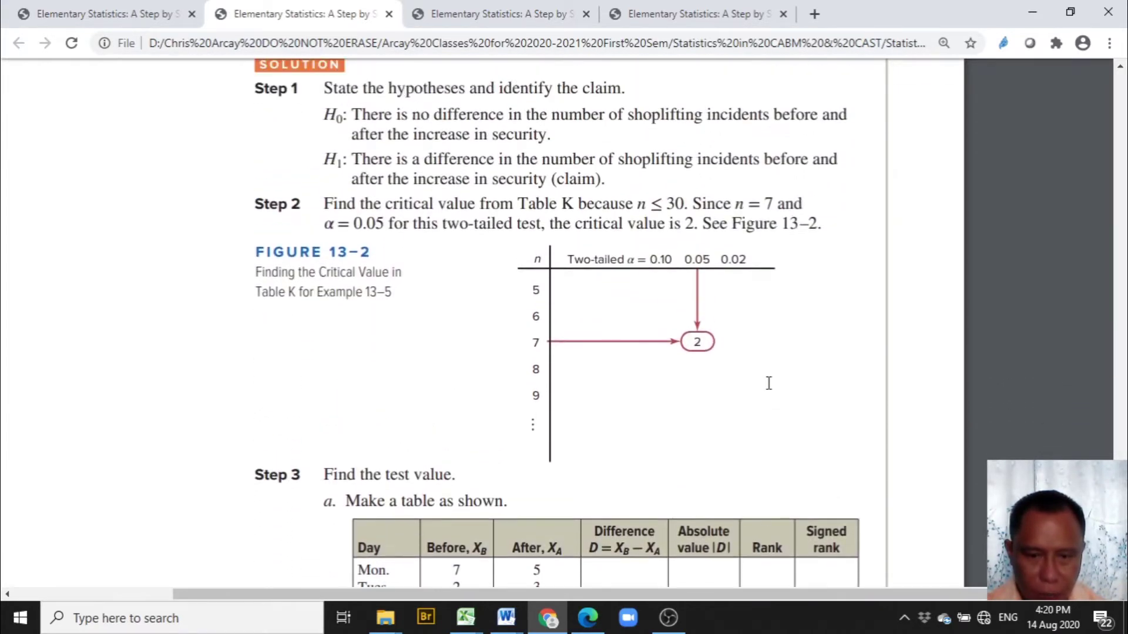
mouse_move(483, 614)
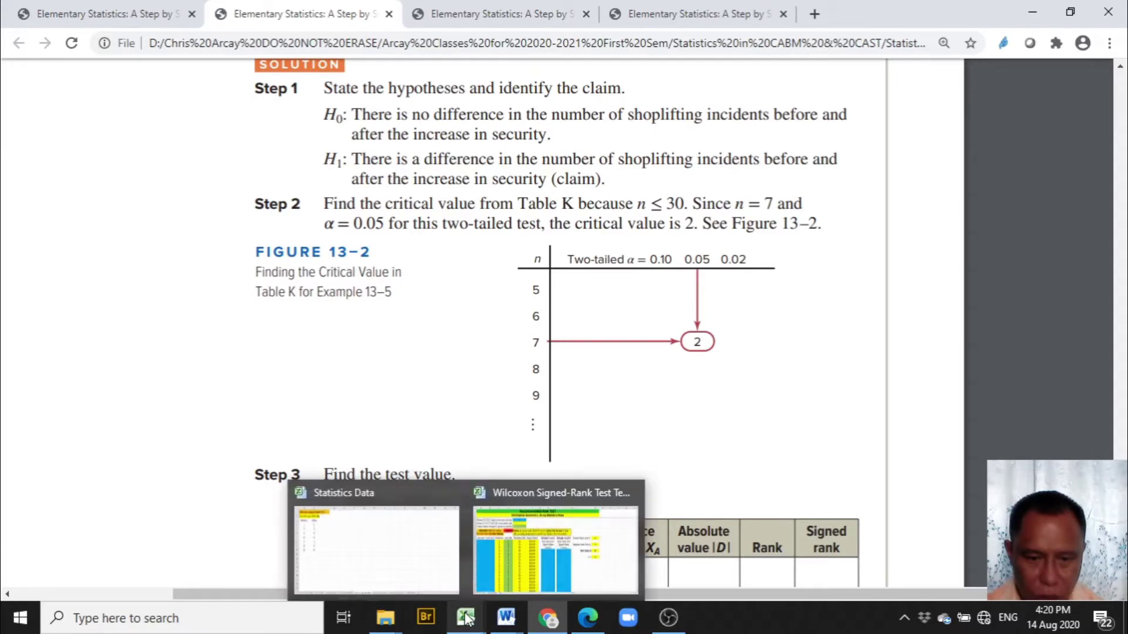
left_click(587, 581)
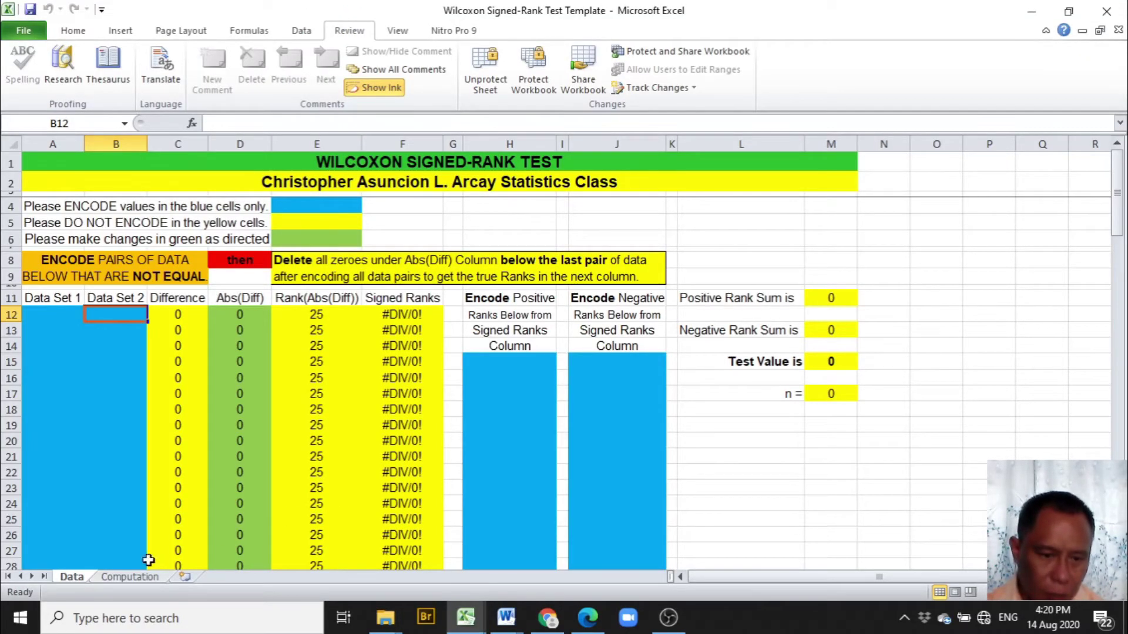
Compare the template's Data and Computation sheets, alternating between them several times
left_click(132, 577)
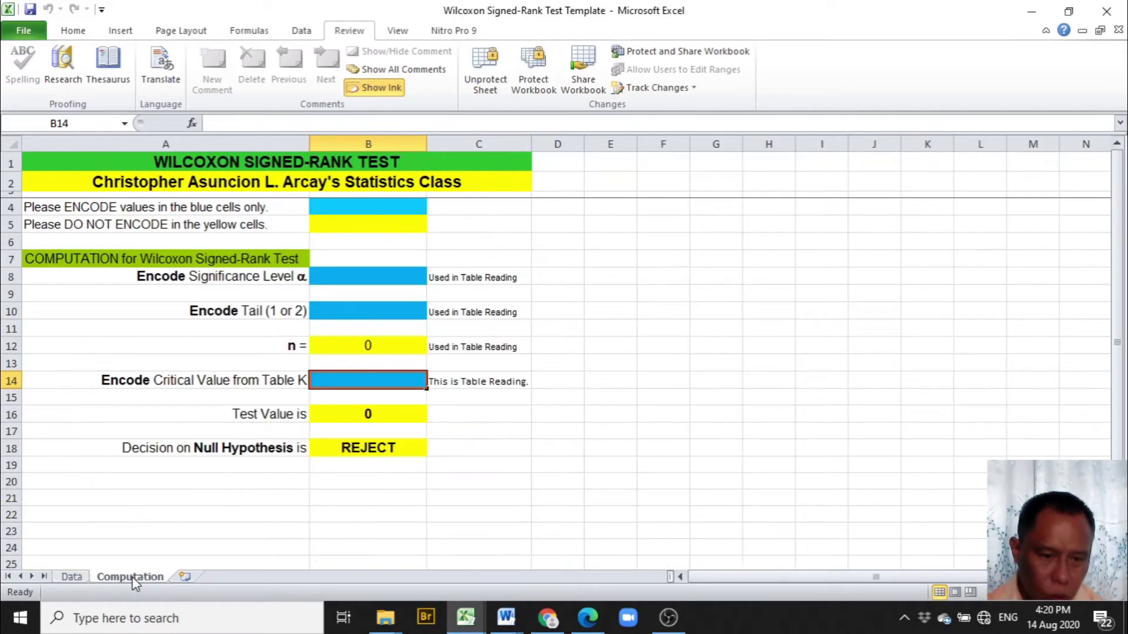
left_click(77, 578)
left_click(106, 575)
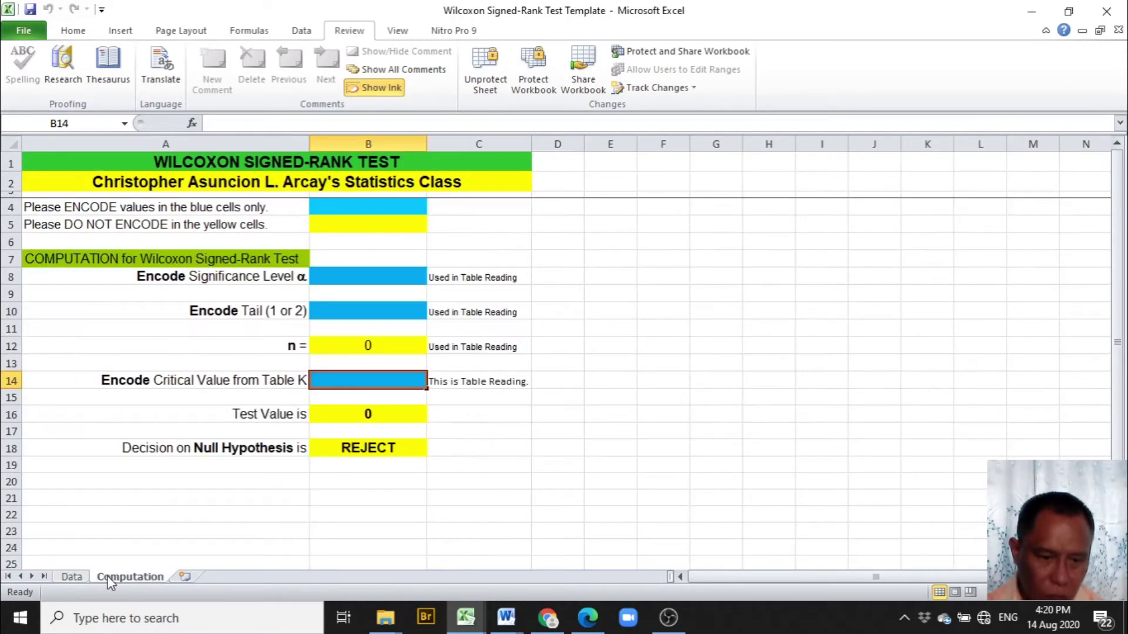
left_click(84, 579)
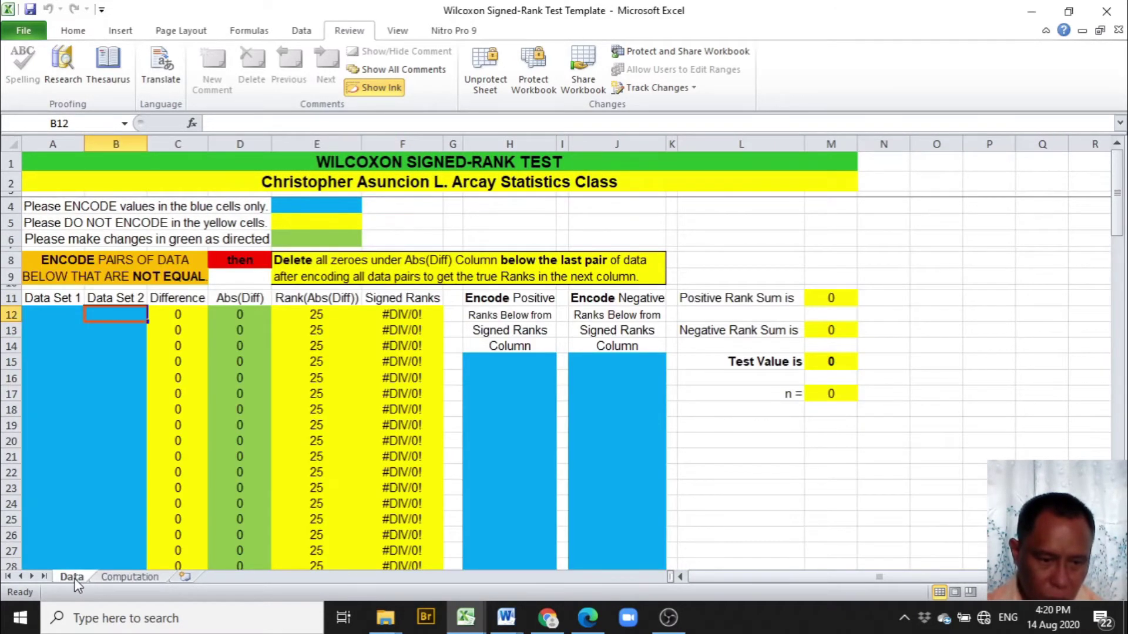
left_click(114, 578)
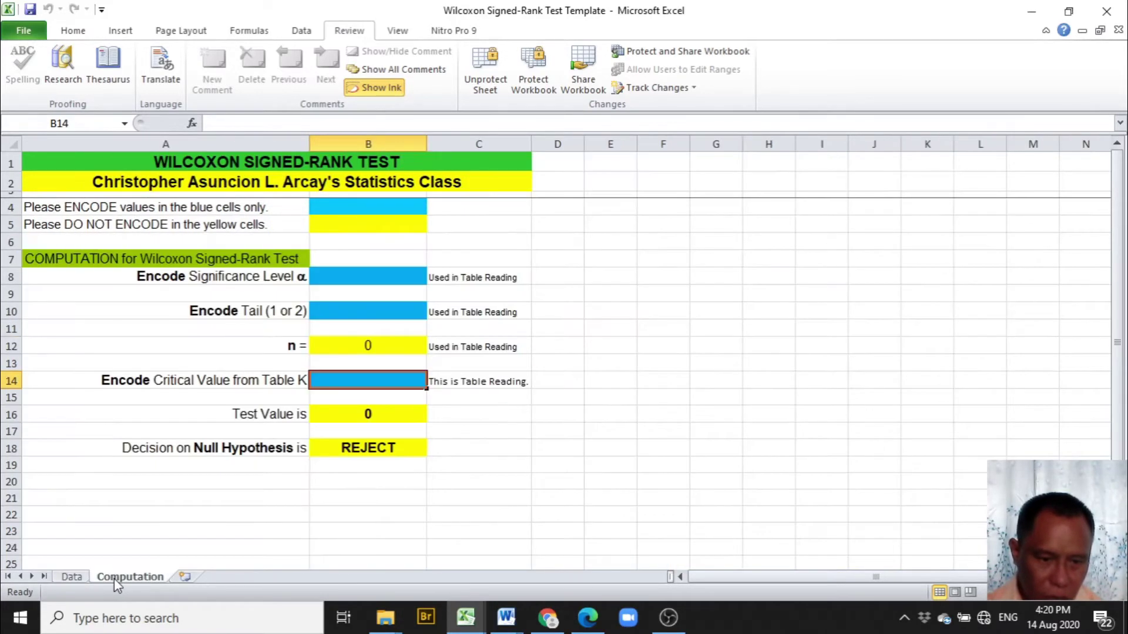
left_click(80, 578)
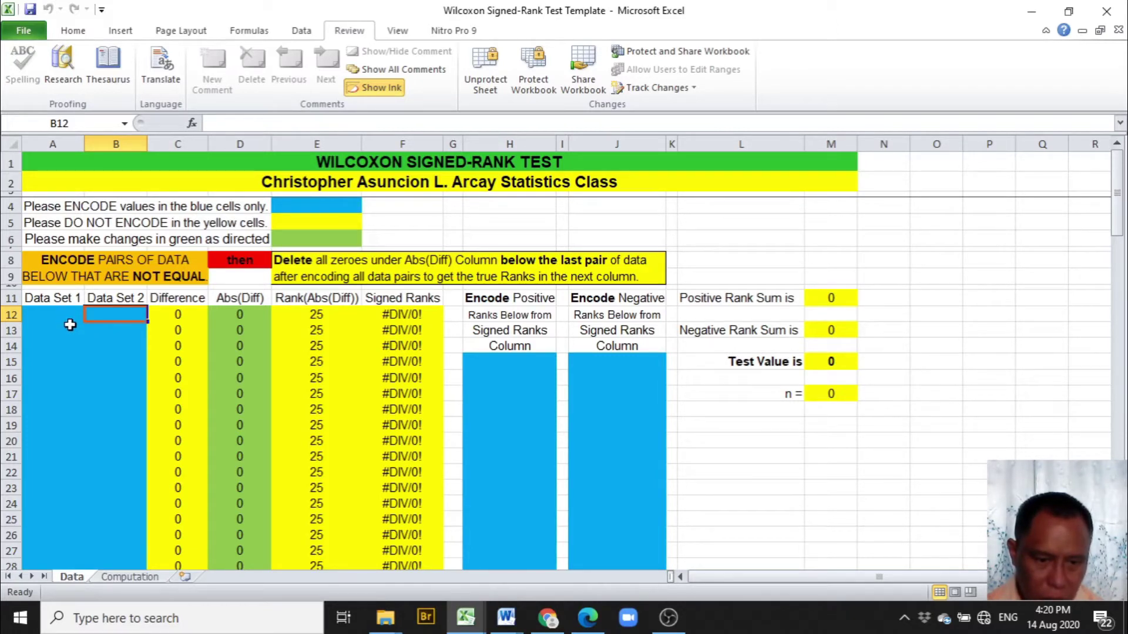
left_click(131, 577)
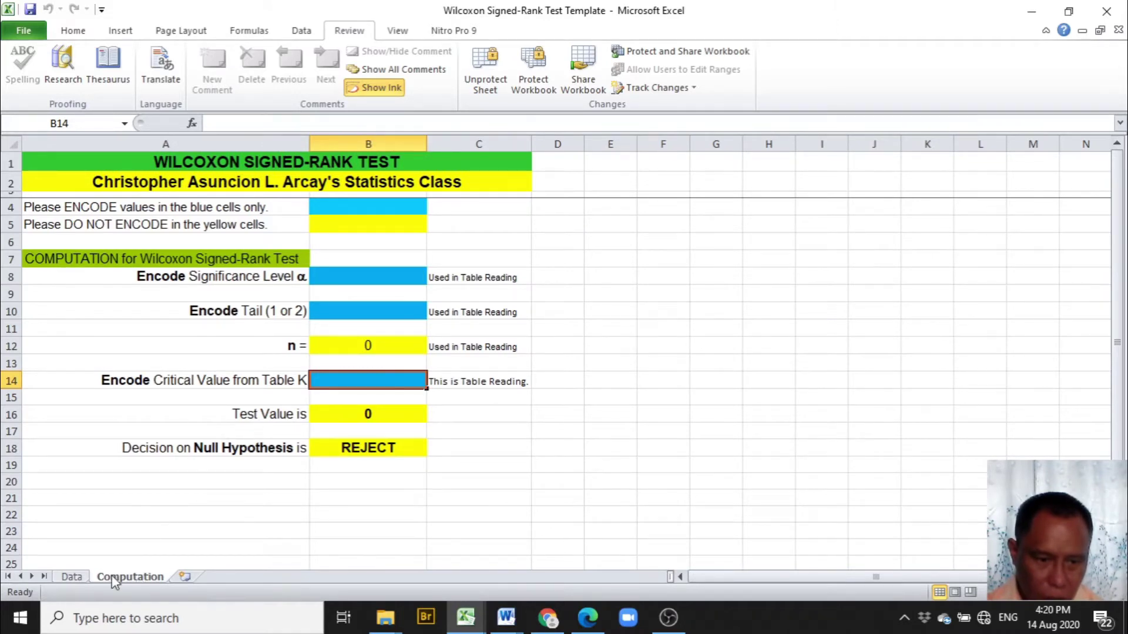
left_click(71, 577)
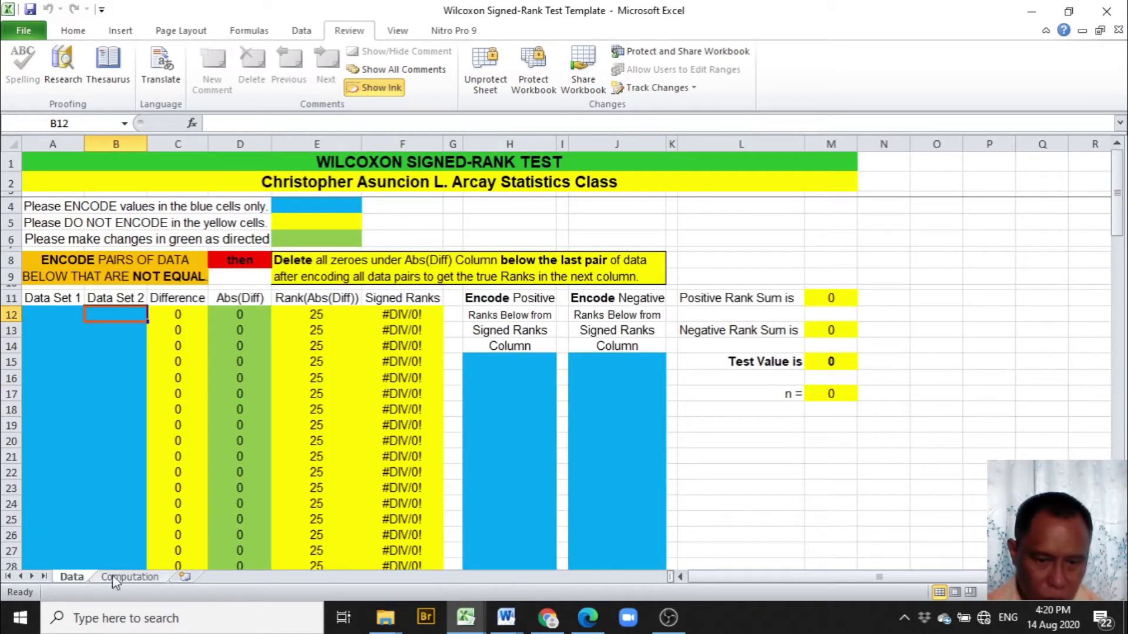
left_click(469, 621)
Copy the seven Before/After pairs (A4:B10) from the Statistics Data Ex13-5 sheet
left_click(371, 559)
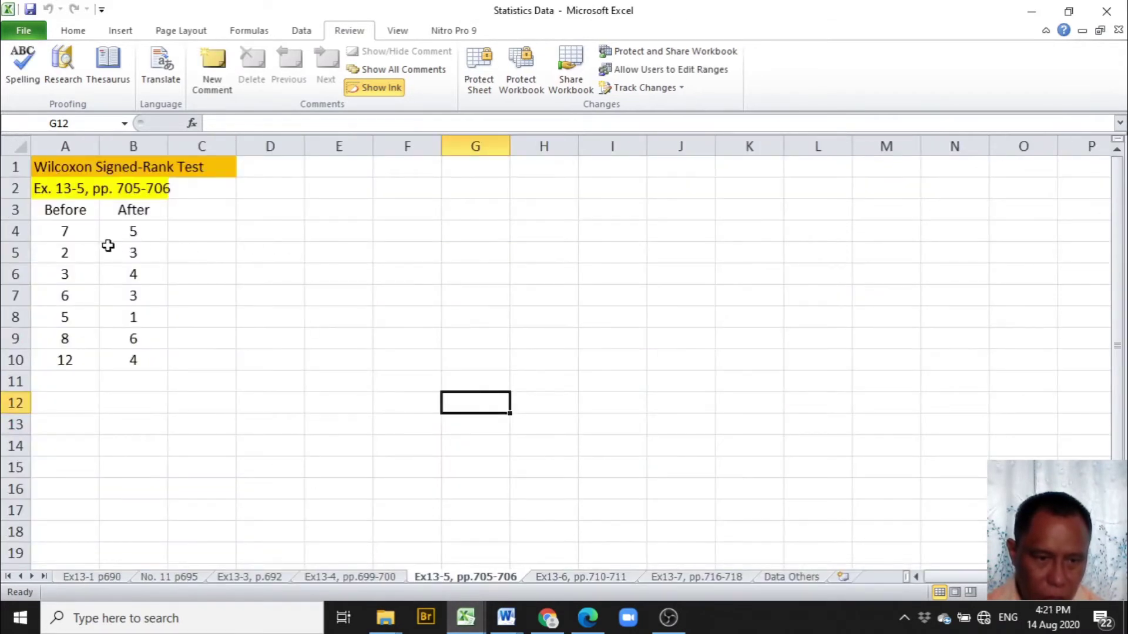
left_click_drag(72, 229, 129, 360)
right_click(129, 359)
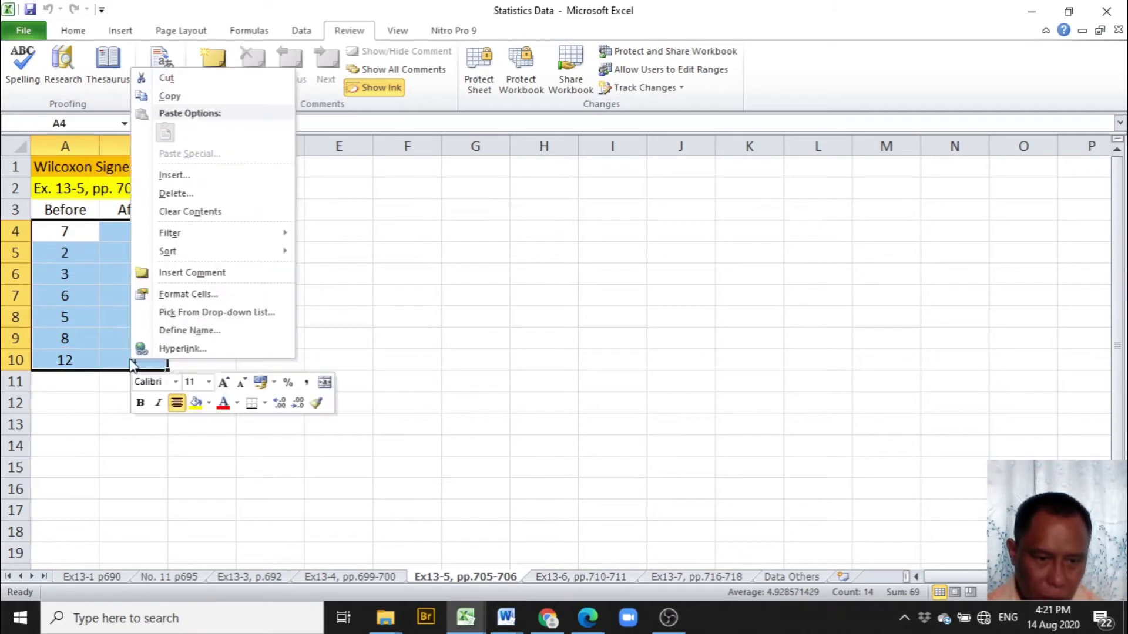
left_click(182, 97)
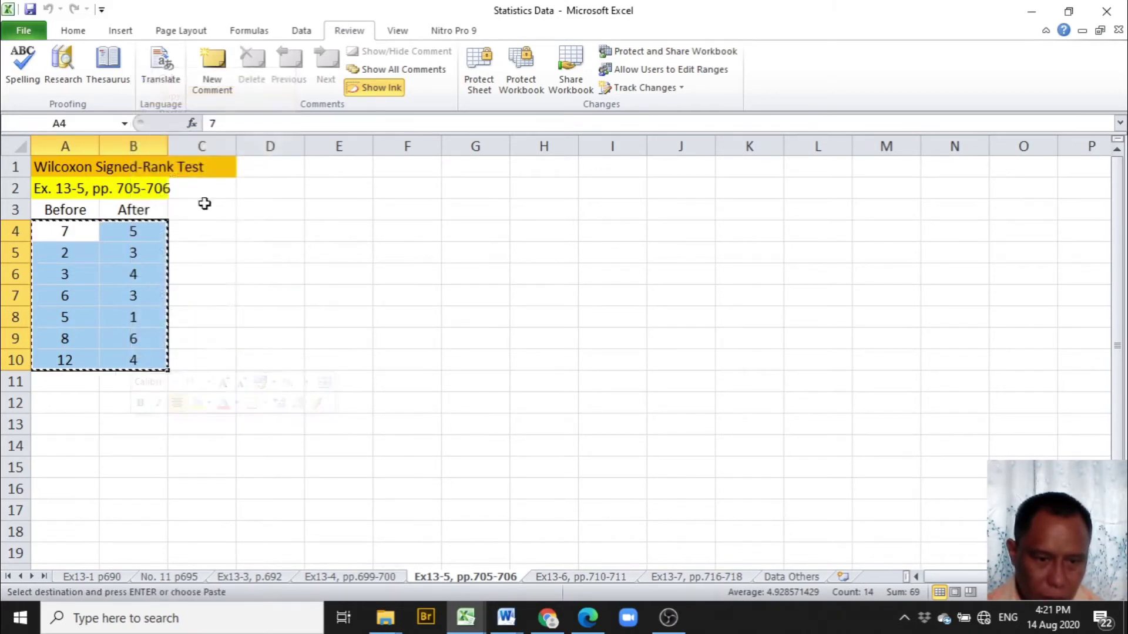
Paste the pairs as values into the Wilcoxon template at A12:B18
left_click(466, 617)
left_click(508, 581)
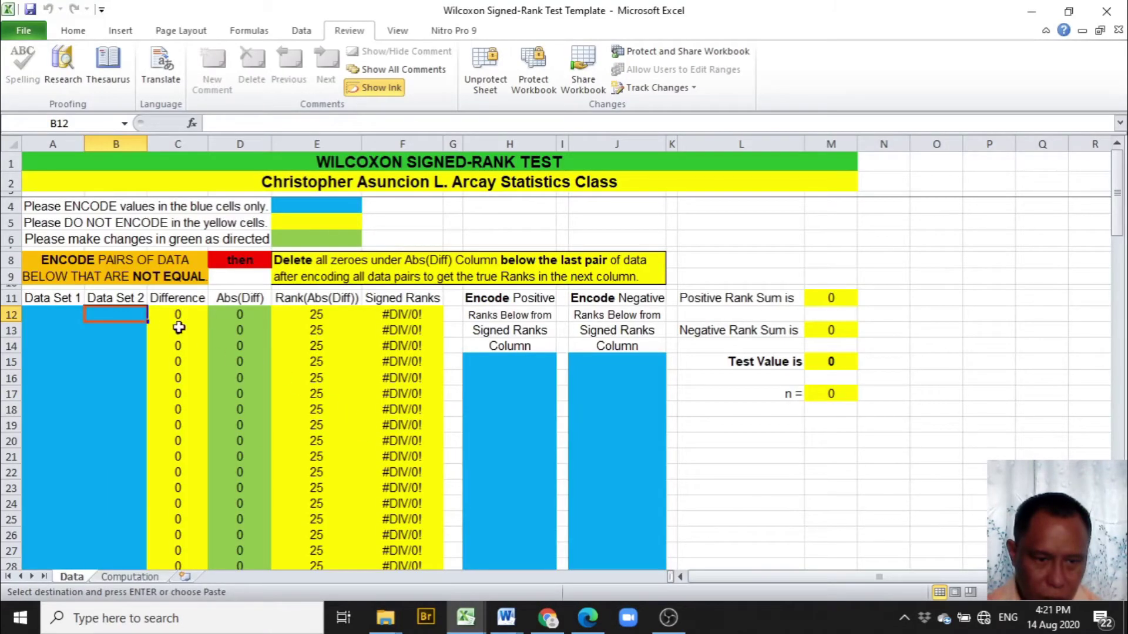
left_click(72, 315)
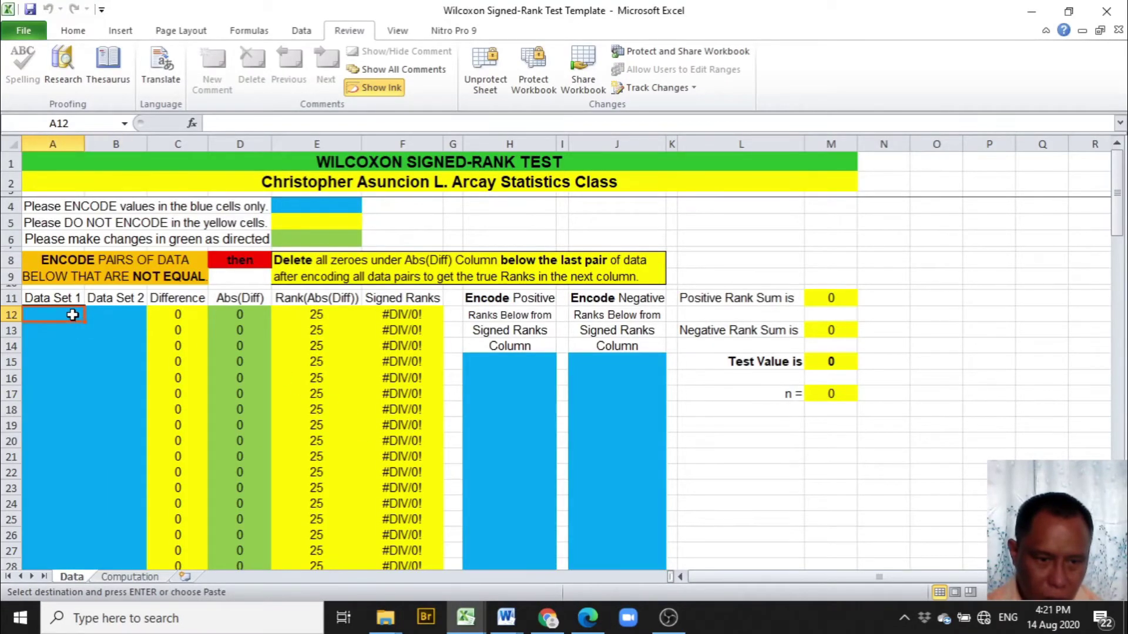
right_click(73, 318)
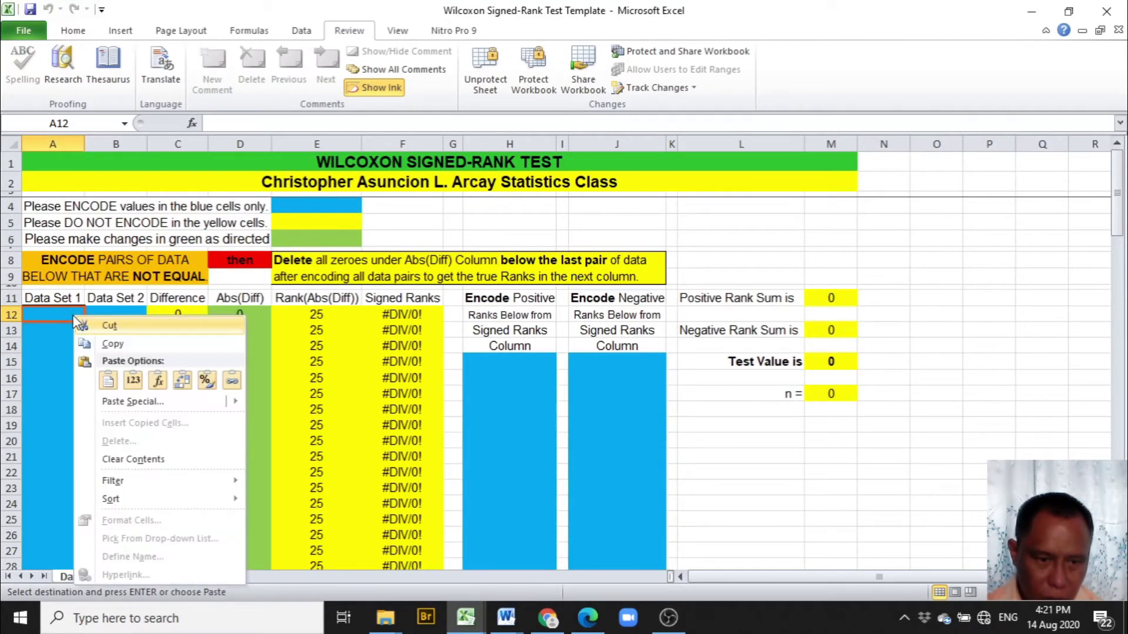
left_click(136, 383)
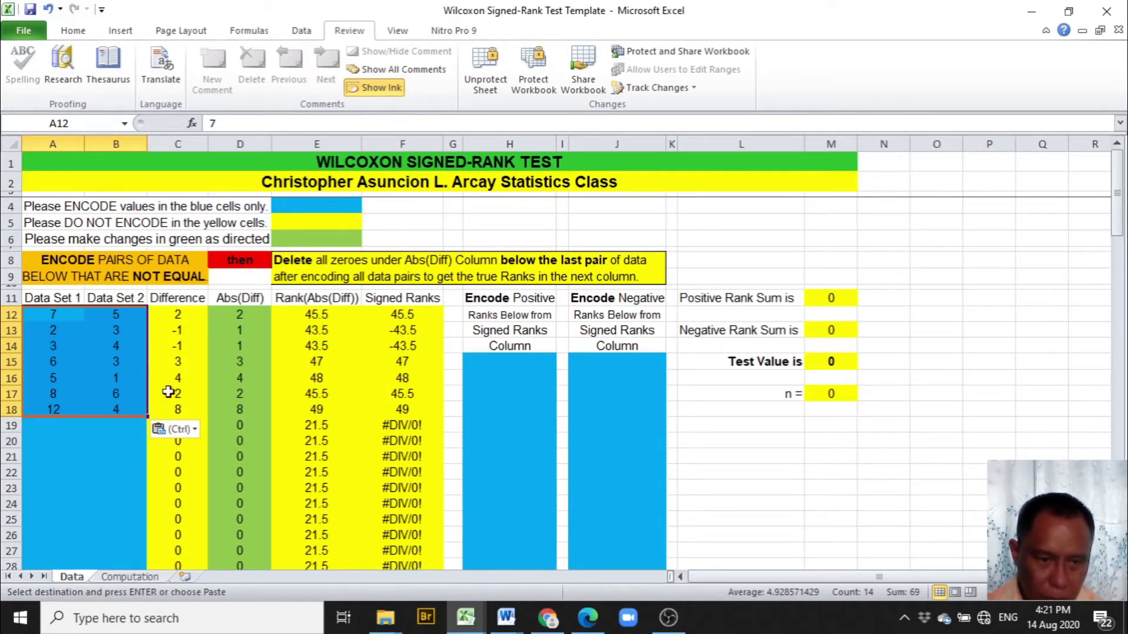
left_click(836, 498)
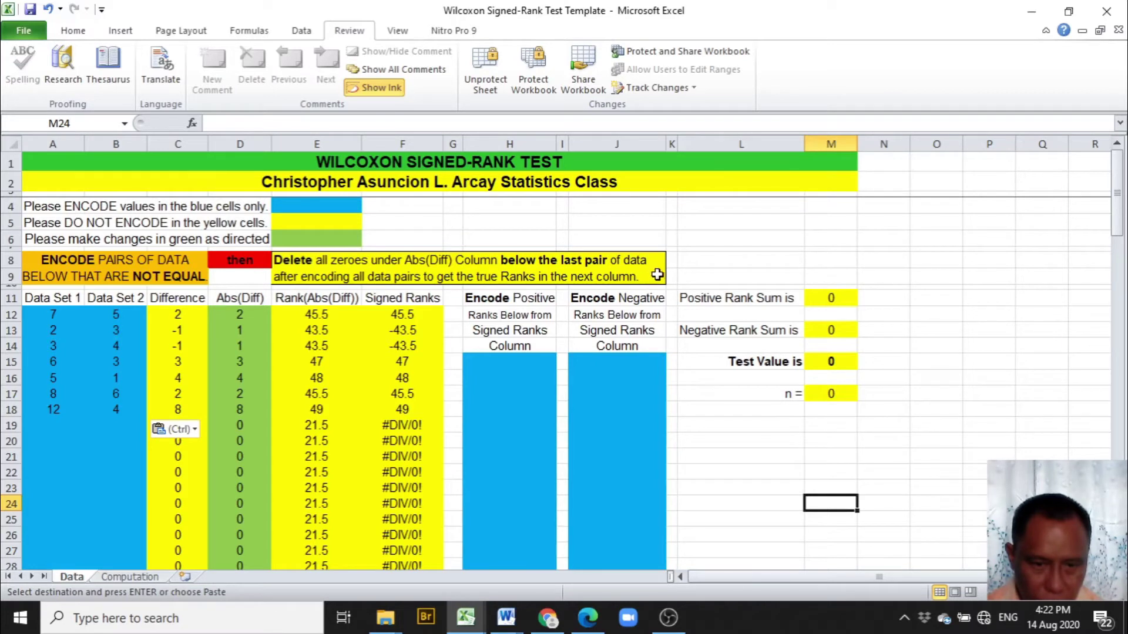
left_click(244, 428)
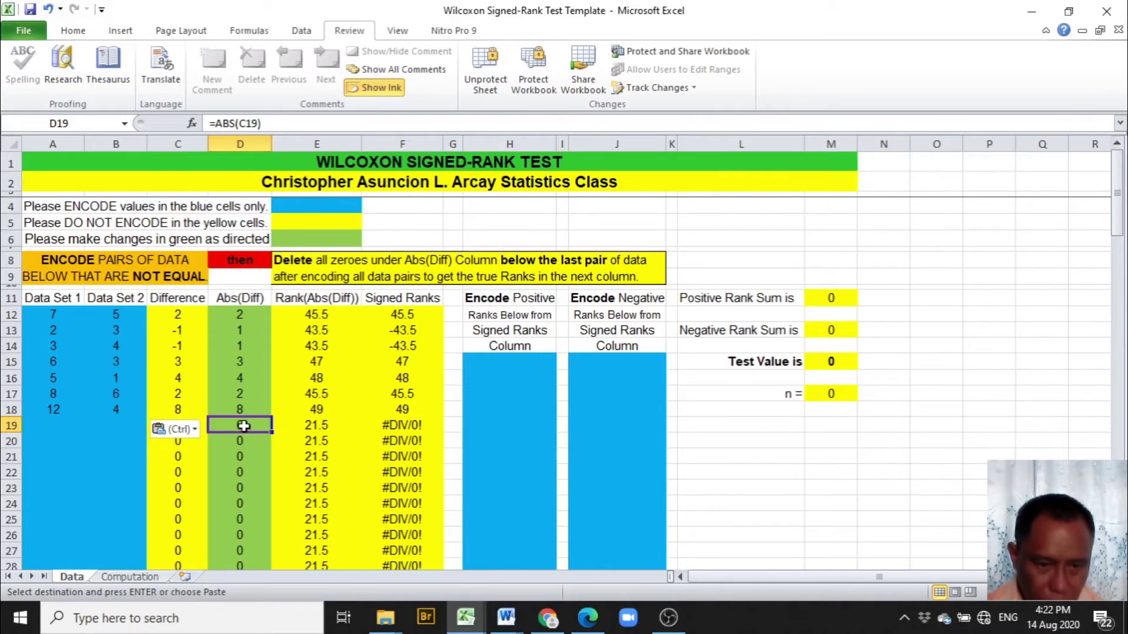
Delete the Abs(Diff) zeros below row 18 so Signed Ranks read 3.5, -1.5, -1.5, 5, 6, 3.5, 7
left_click_drag(244, 426, 242, 530)
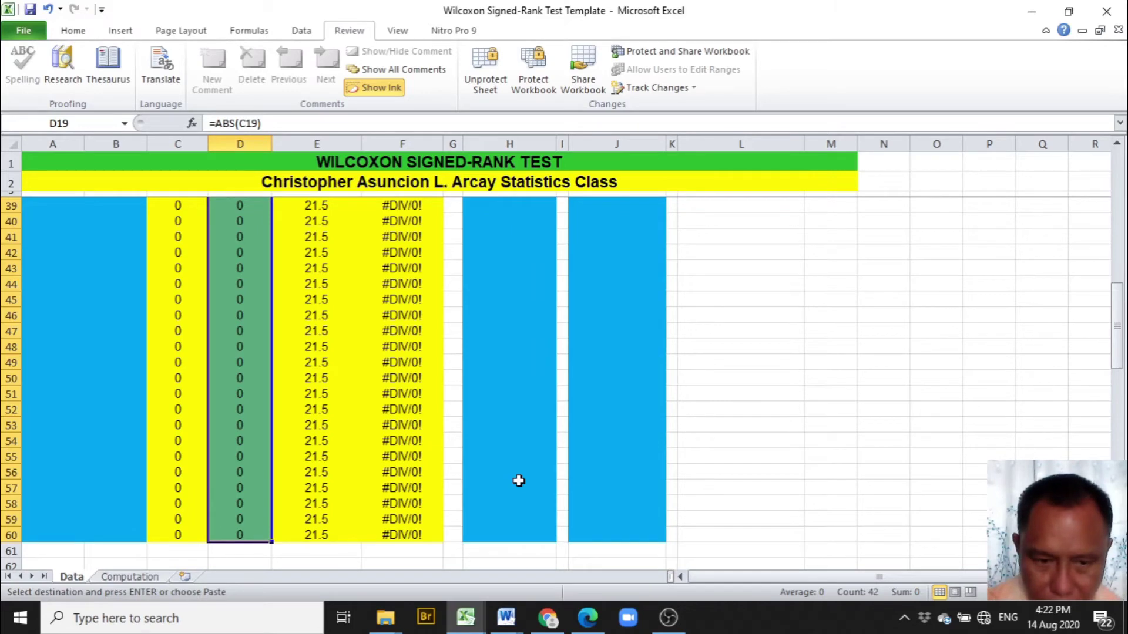
key("Delete")
scroll(868, 374, "up", 7)
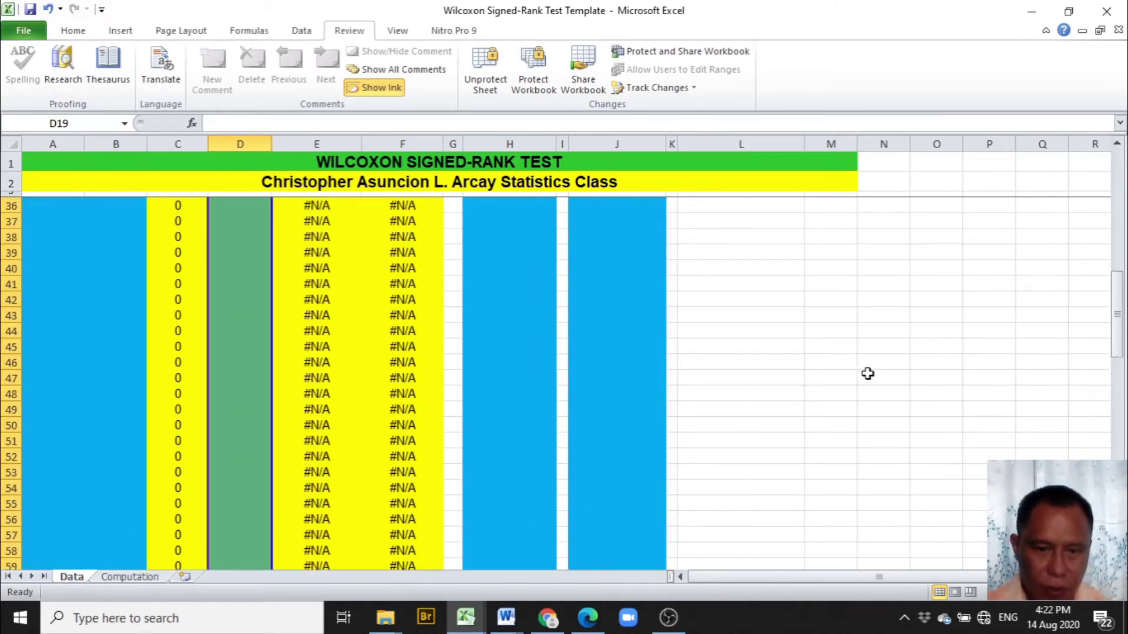
scroll(868, 373, "up", 4)
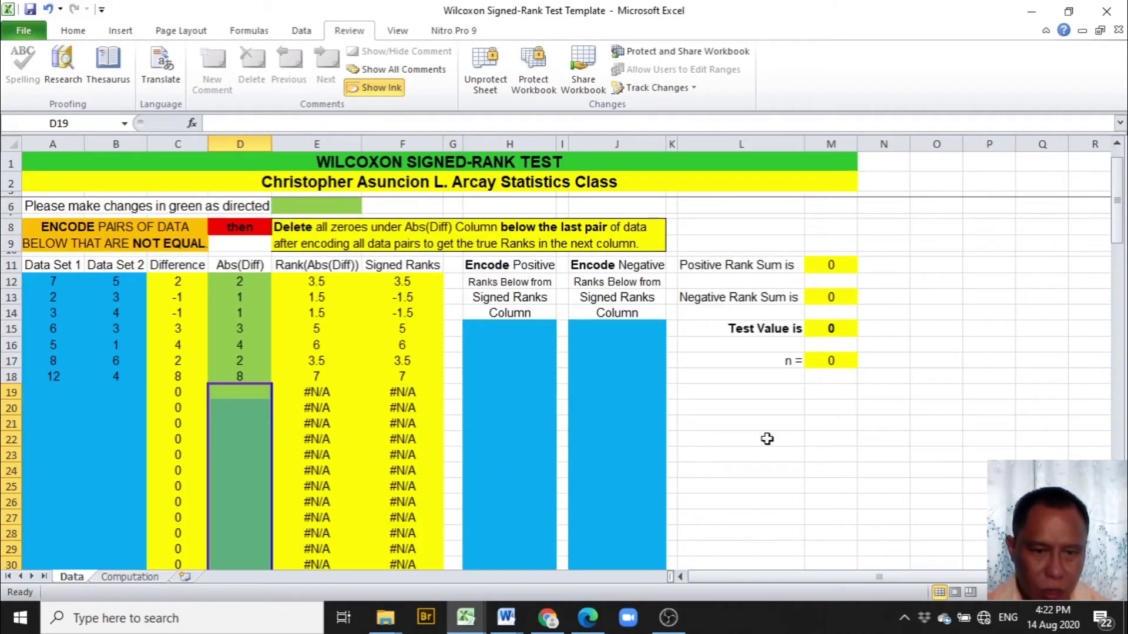
left_click(337, 282)
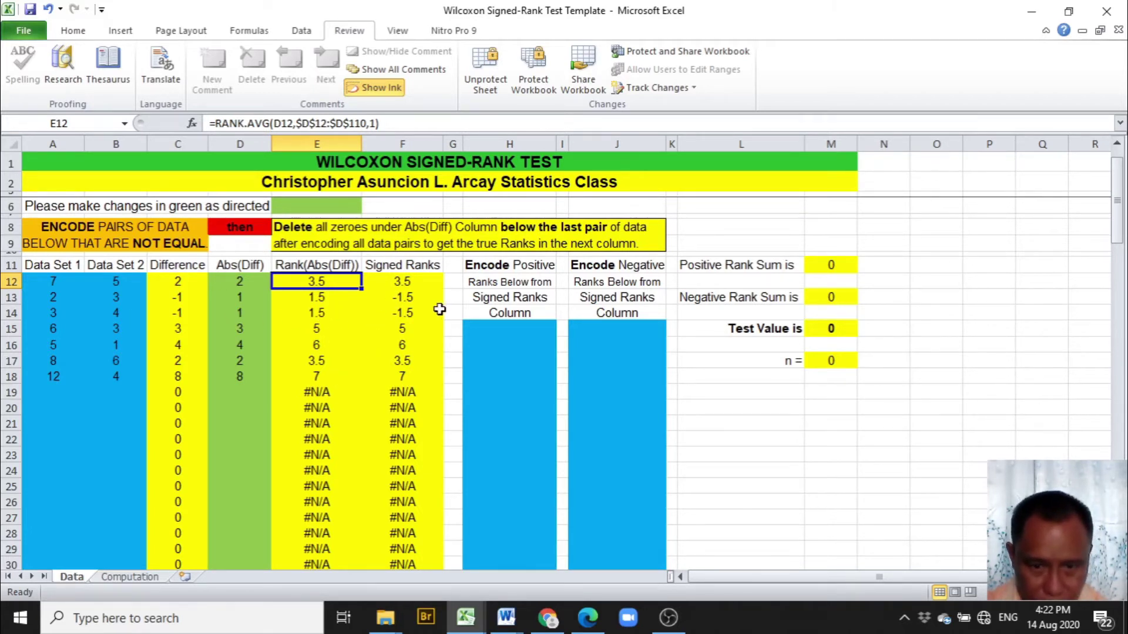
left_click(506, 331)
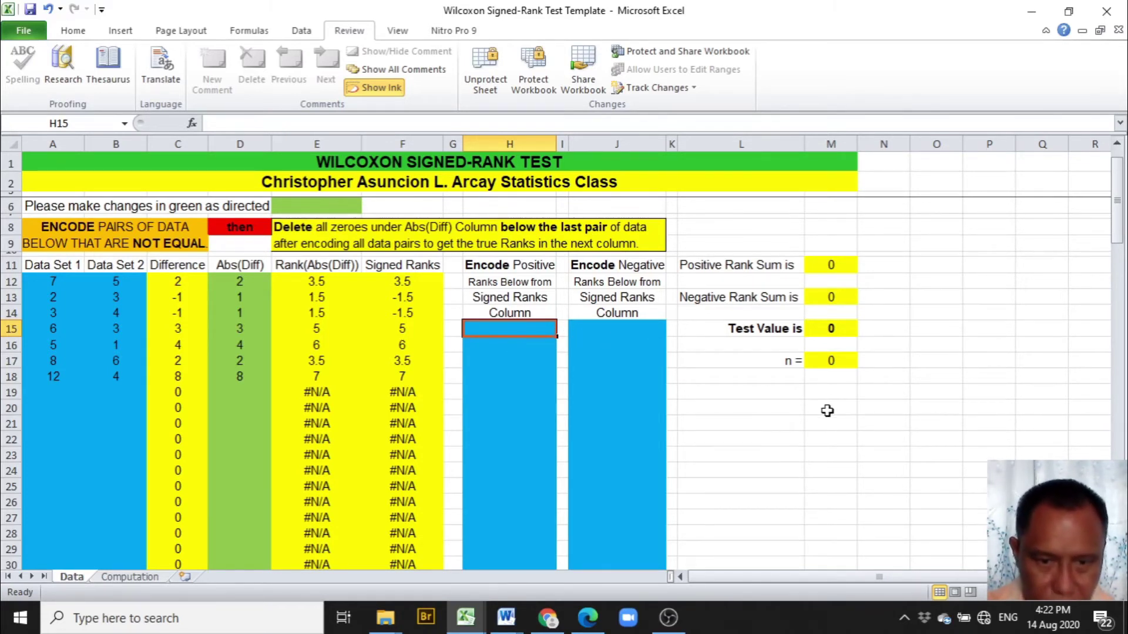
Enter positive ranks 3.5, 5, 6, 3.5 and 7 in H15:H19 for a Positive Rank Sum of 25
type("3.5")
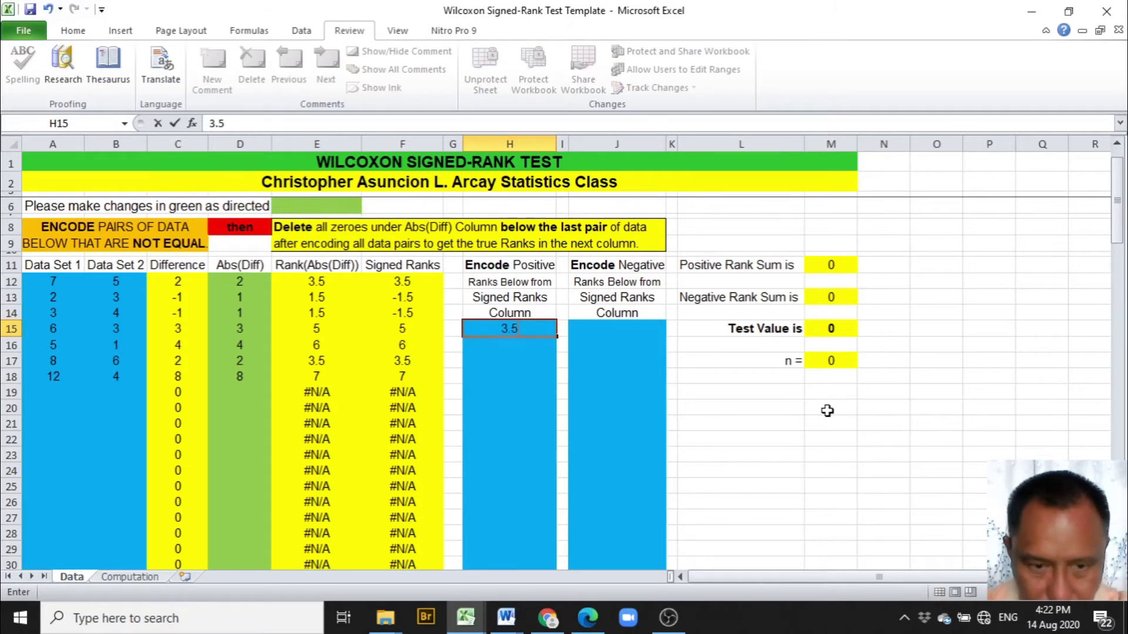
key("Return")
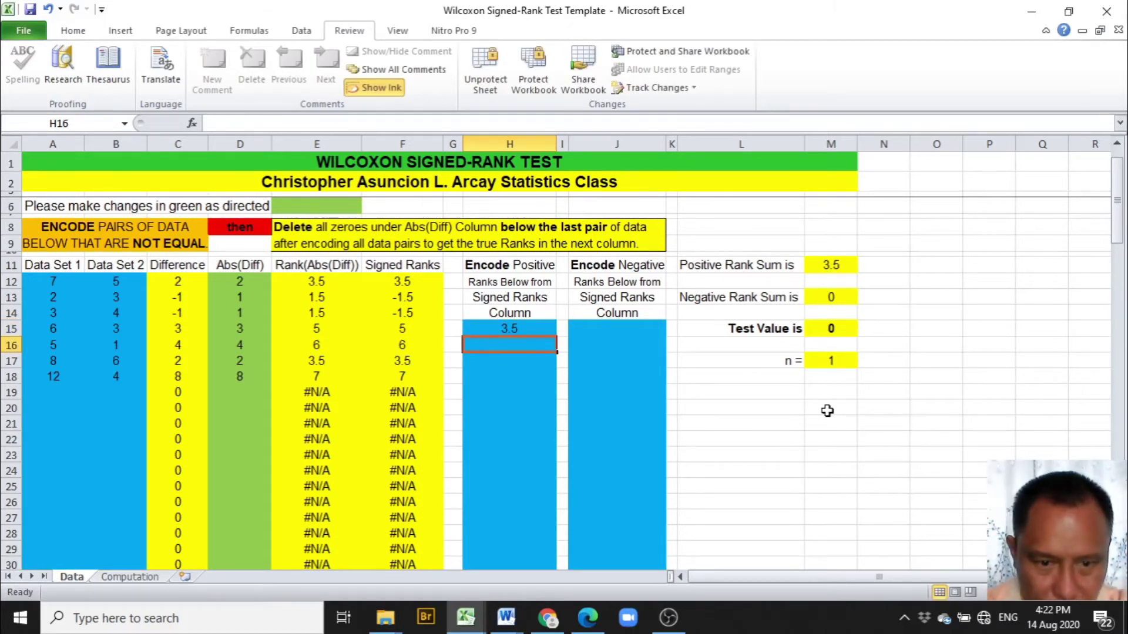
type("5")
key("Return")
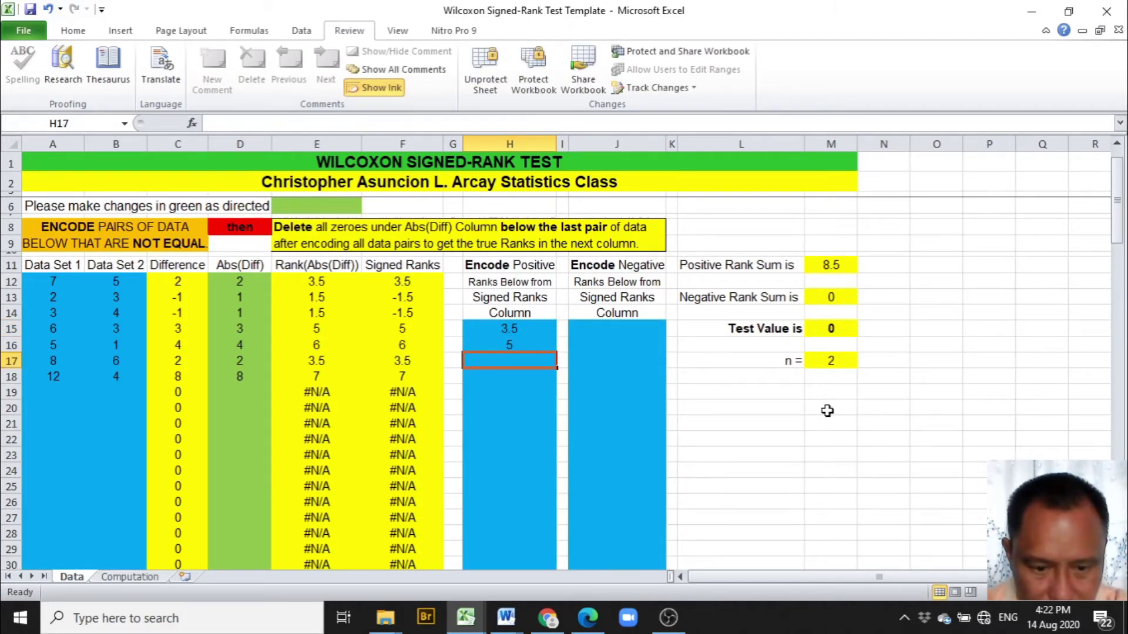
type("6")
key("Return")
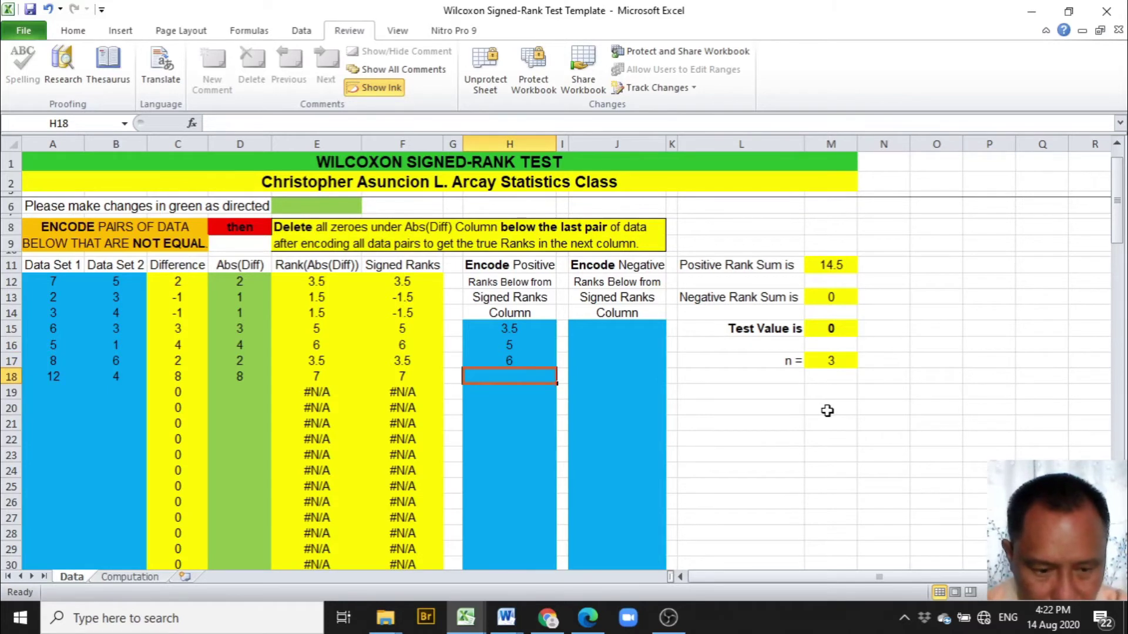
type("3.5")
key("Return")
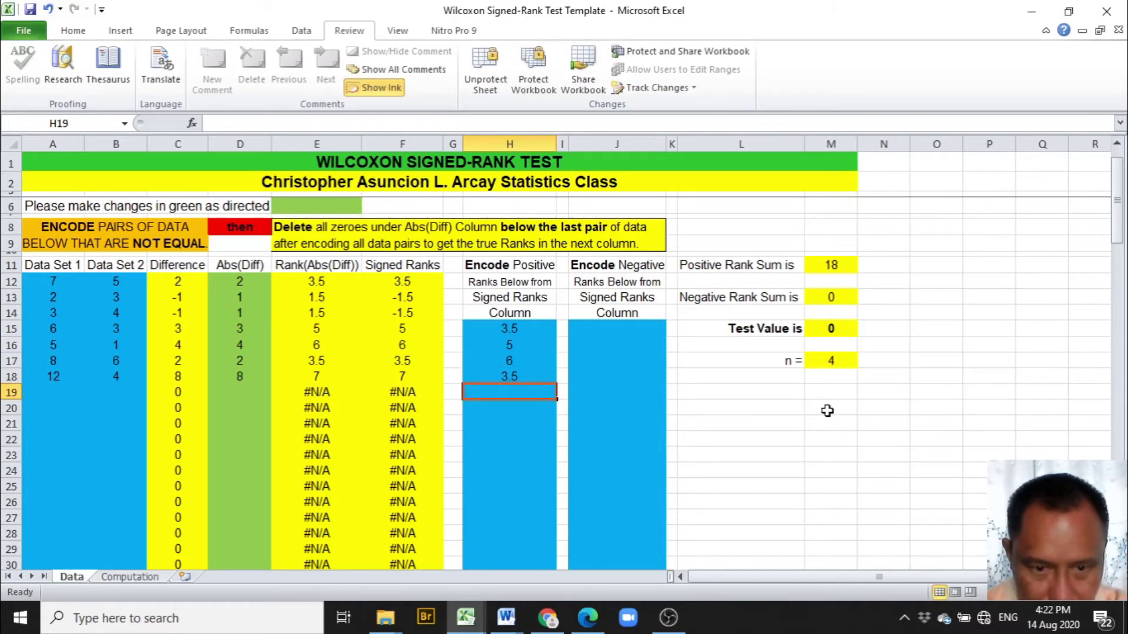
type("7")
key("Return")
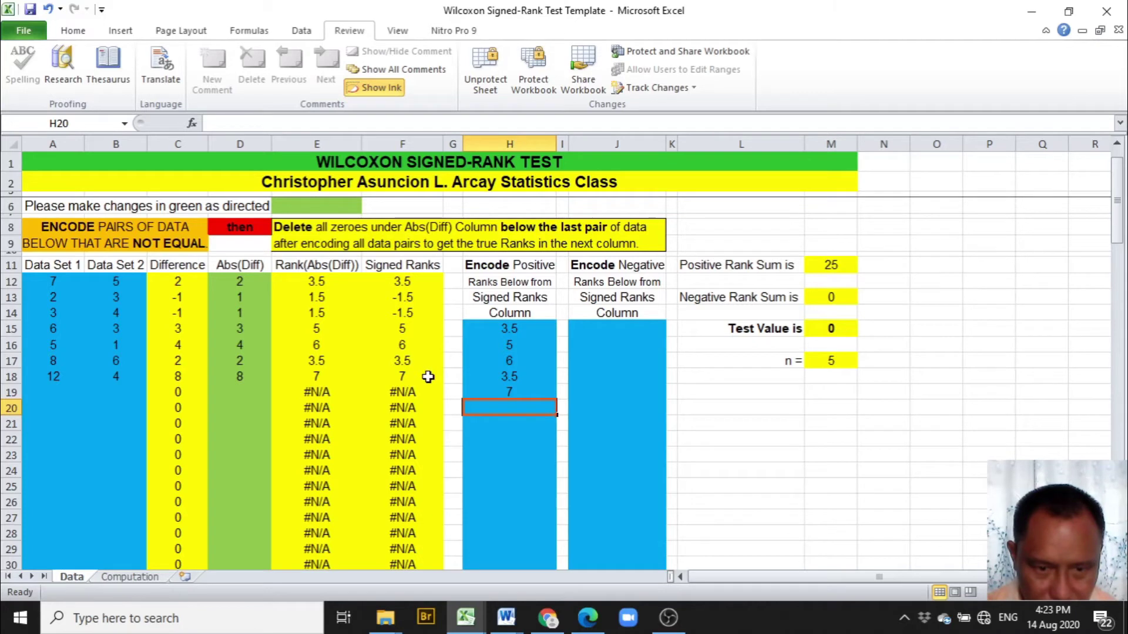
left_click(633, 330)
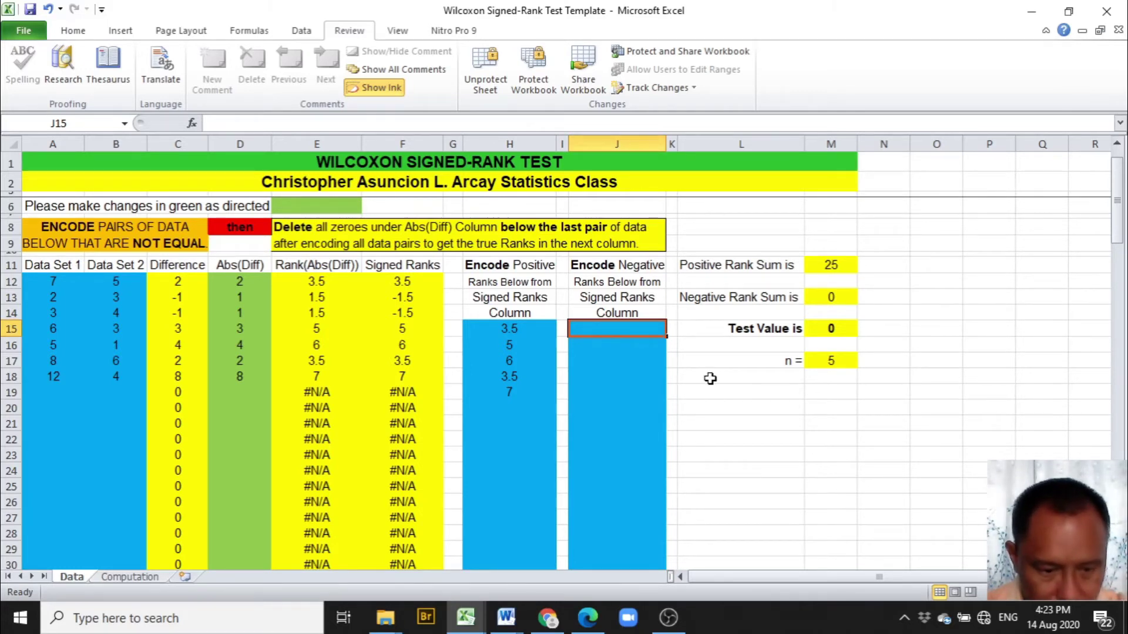
Enter negative ranks 1.5 and 1.5 in J15:J16, giving Negative Rank Sum and Test Value 3
type("1.5")
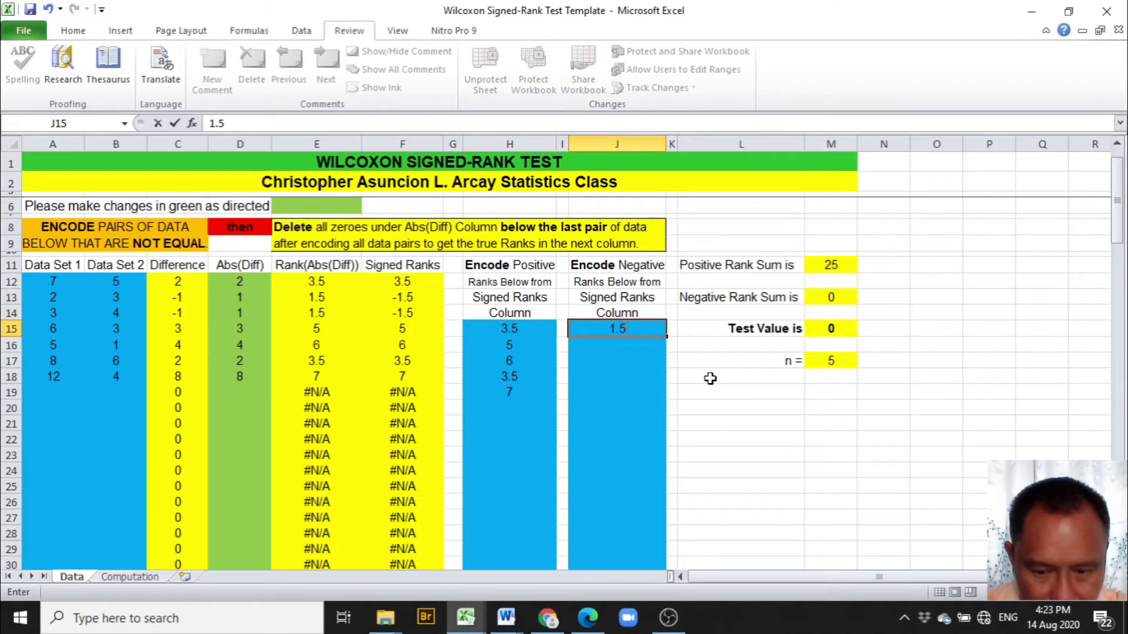
key("Return")
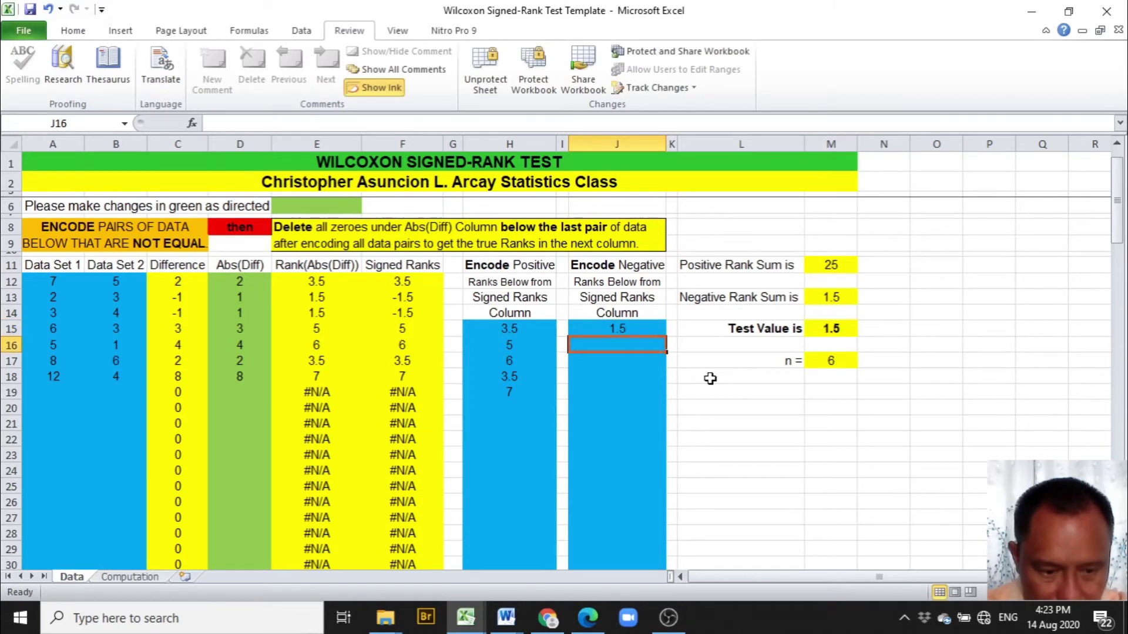
type("1.5")
key("Return")
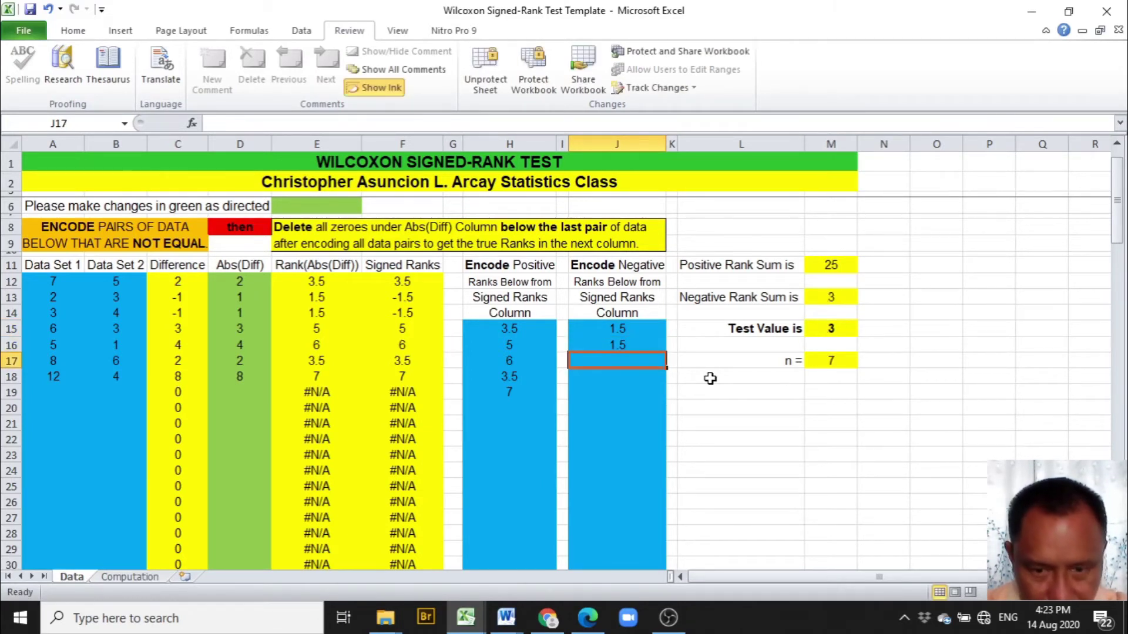
left_click(844, 297)
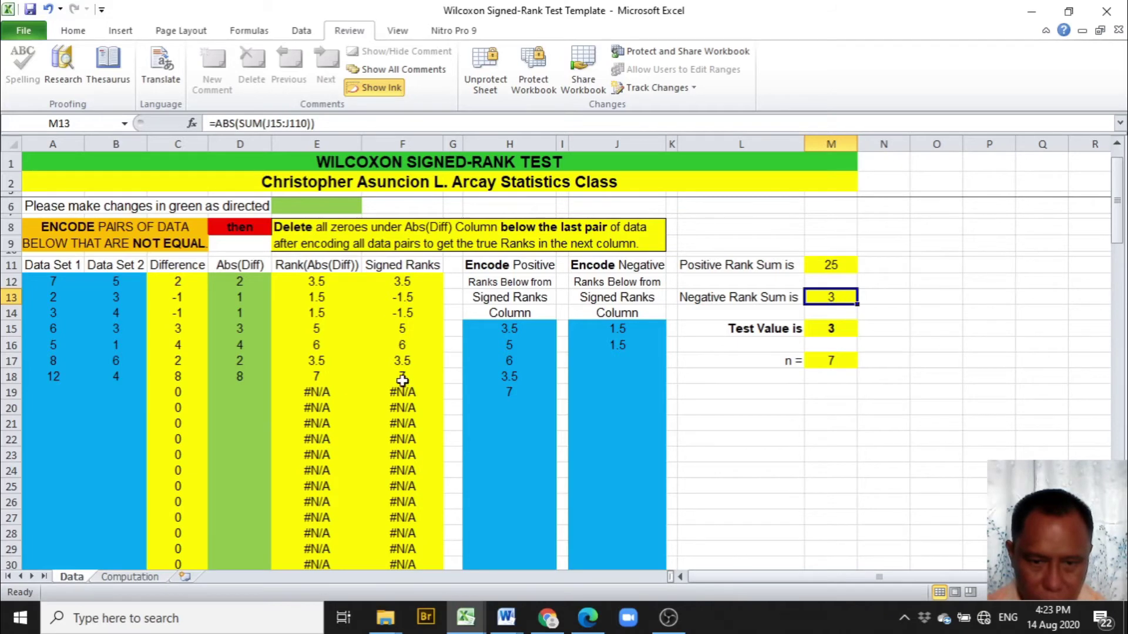
On the Computation sheet, enter 0.05 in B8 after checking the textbook's alpha
left_click(145, 579)
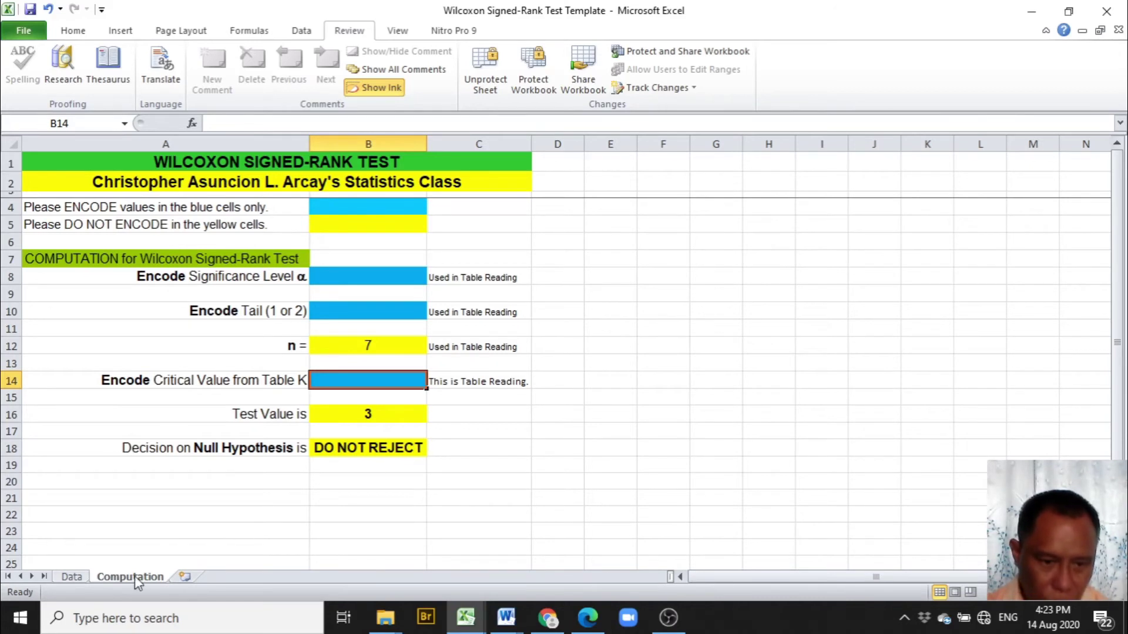
left_click(350, 280)
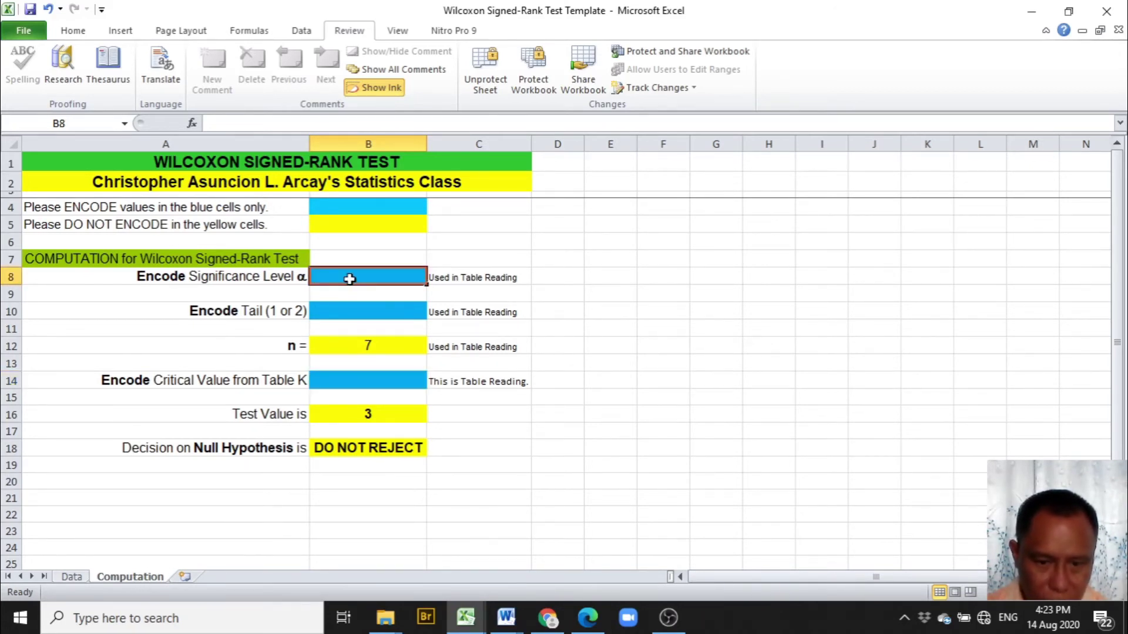
left_click(549, 620)
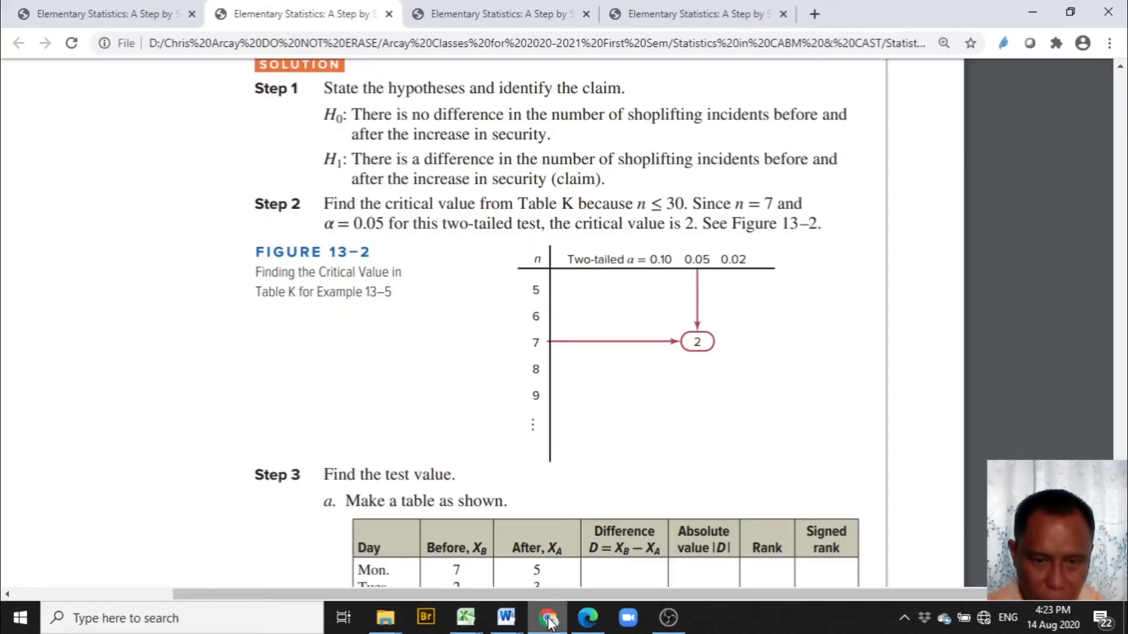
scroll(616, 270, "up", 4)
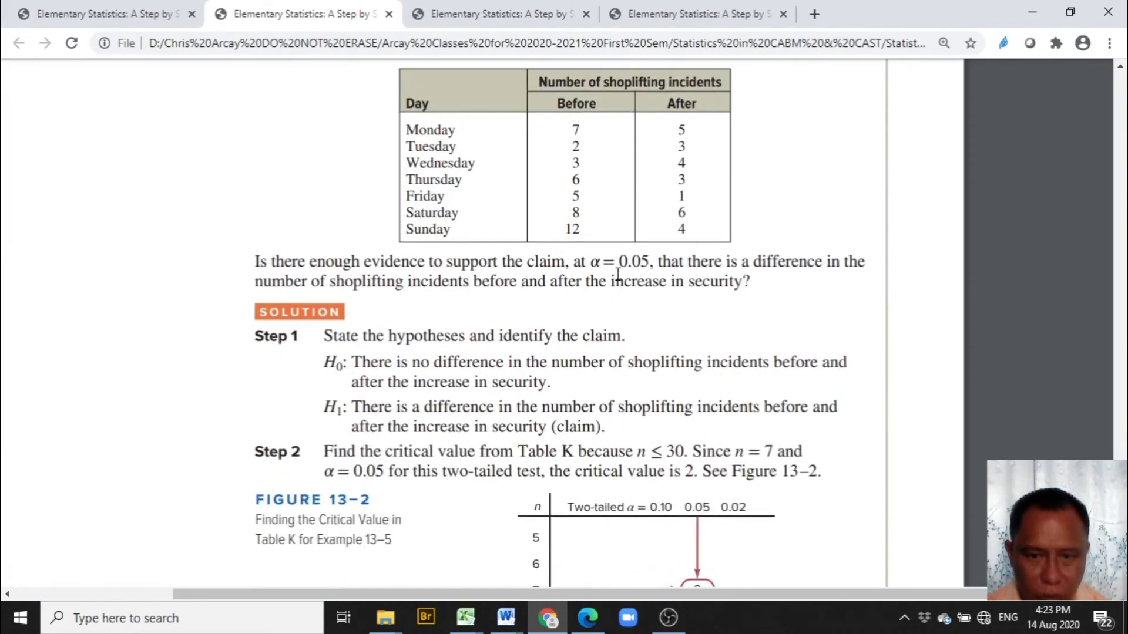
left_click(474, 622)
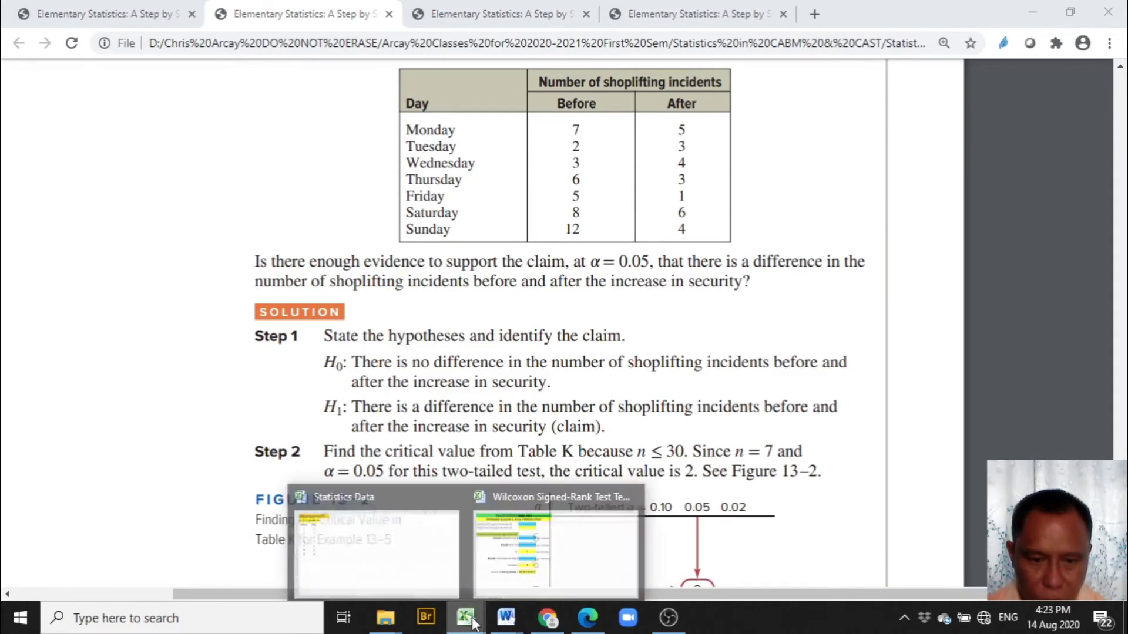
left_click(540, 581)
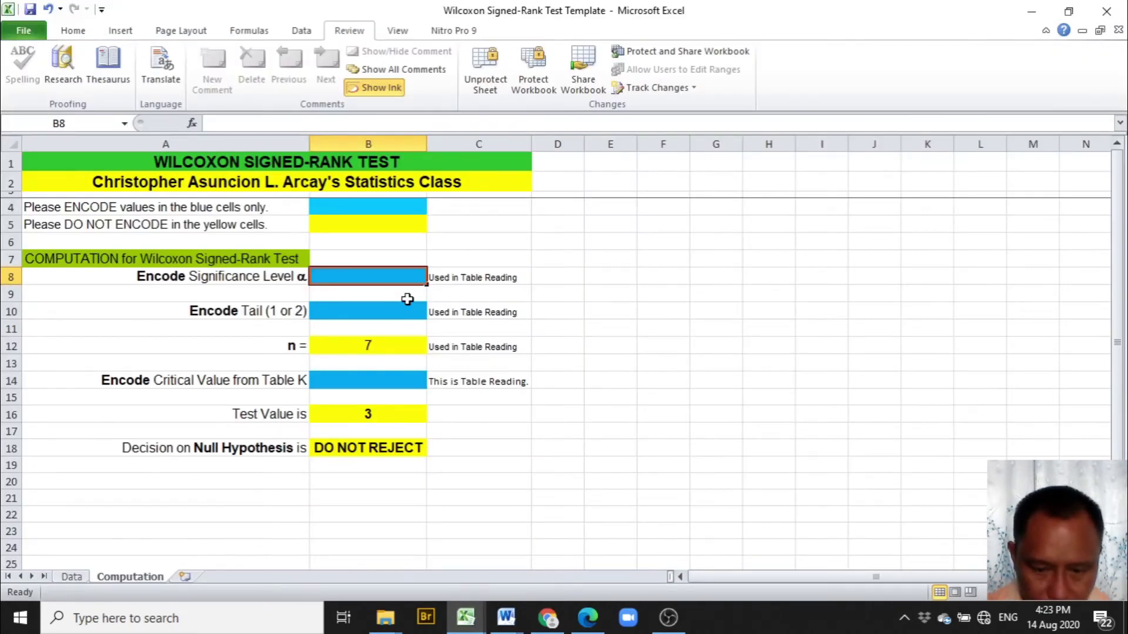
type("0.05")
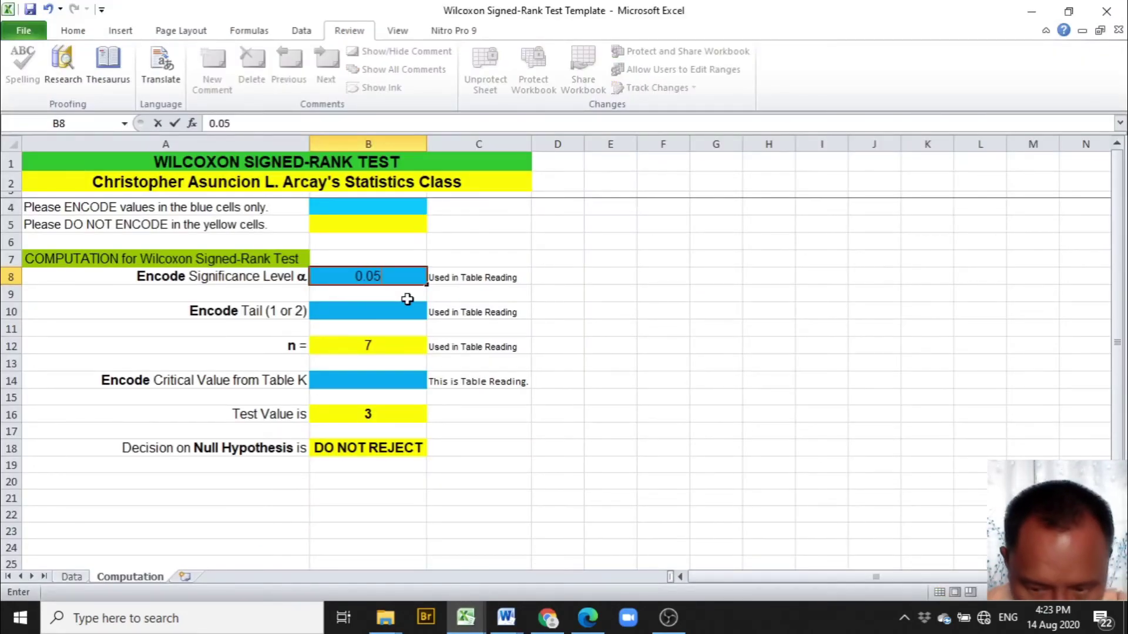
key("Return")
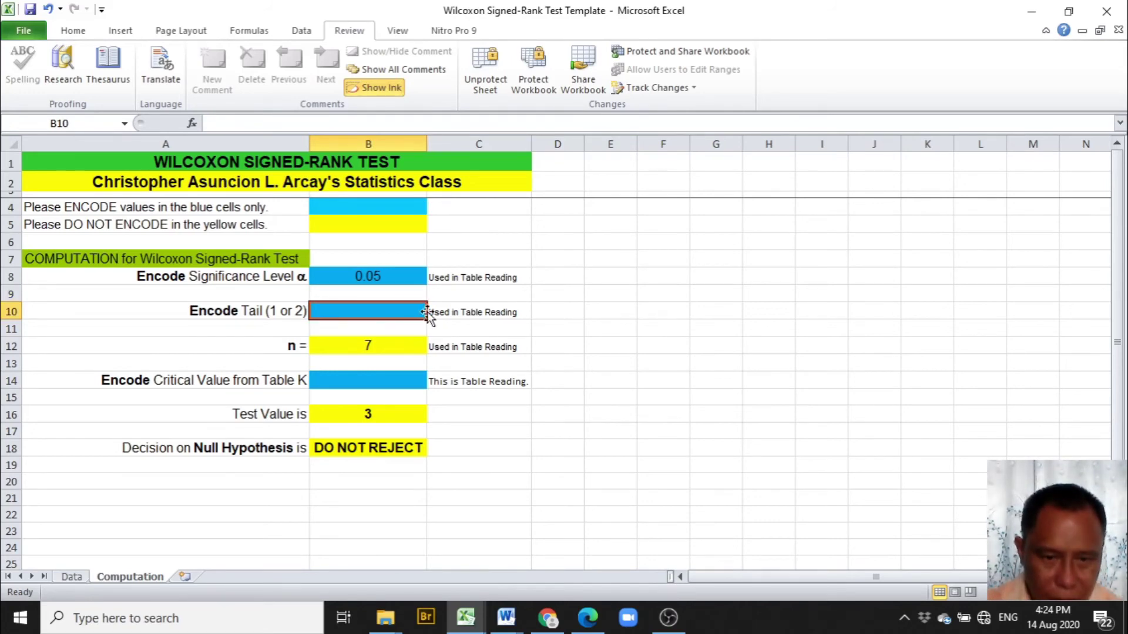
left_click(547, 617)
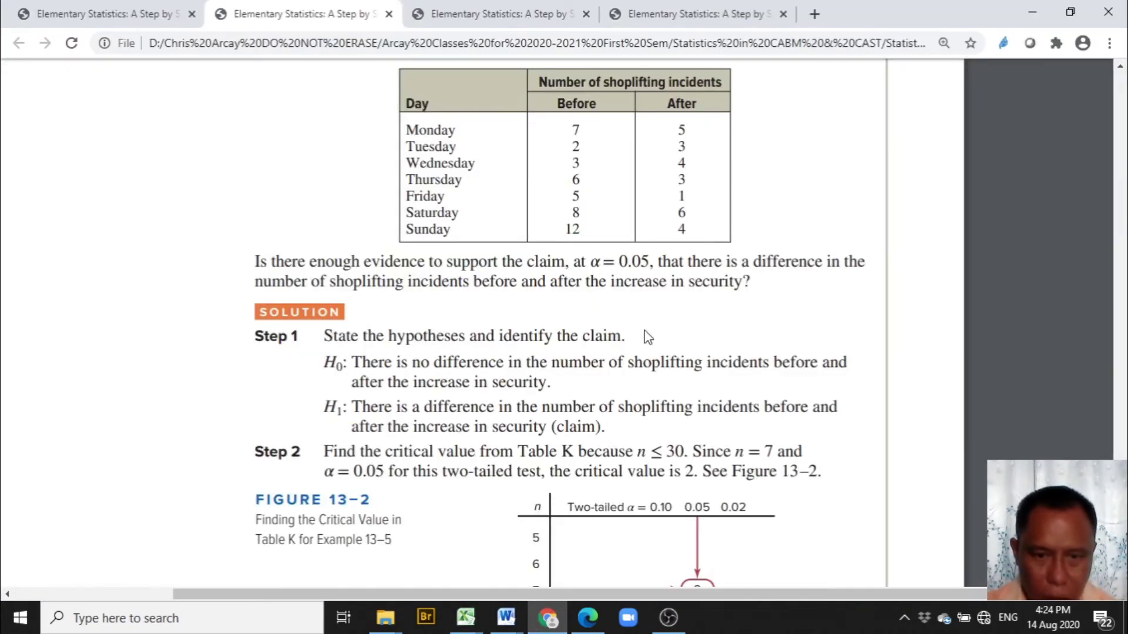
Reread the shoplifting problem and data table, then return to the Wilcoxon template's Computation sheet
scroll(644, 330, "up", 4)
scroll(644, 330, "down", 3)
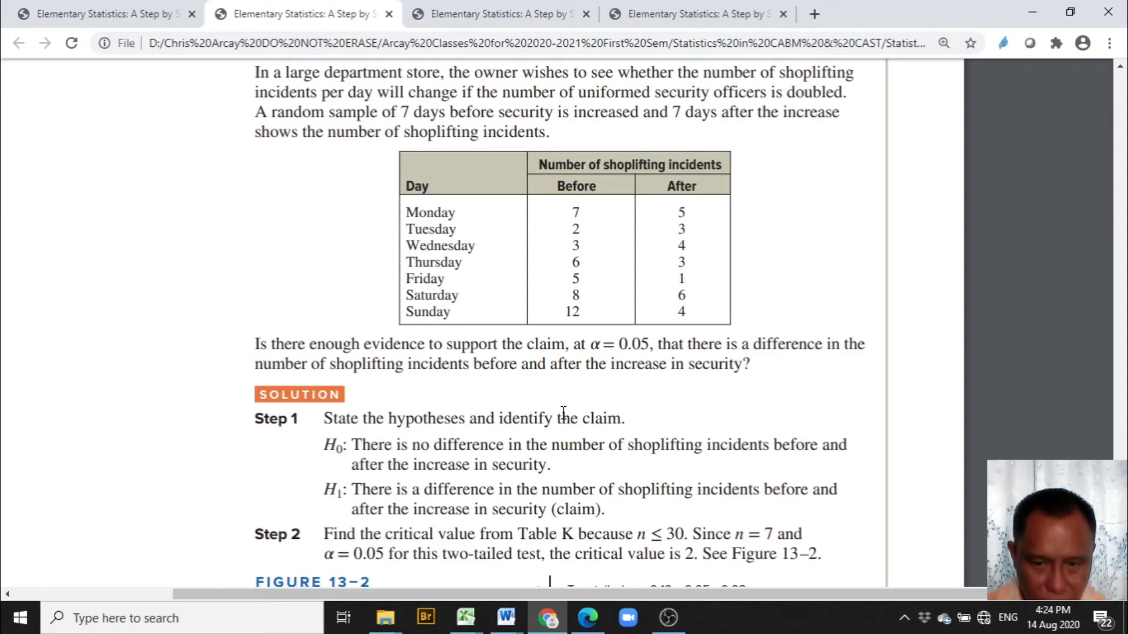
left_click(472, 617)
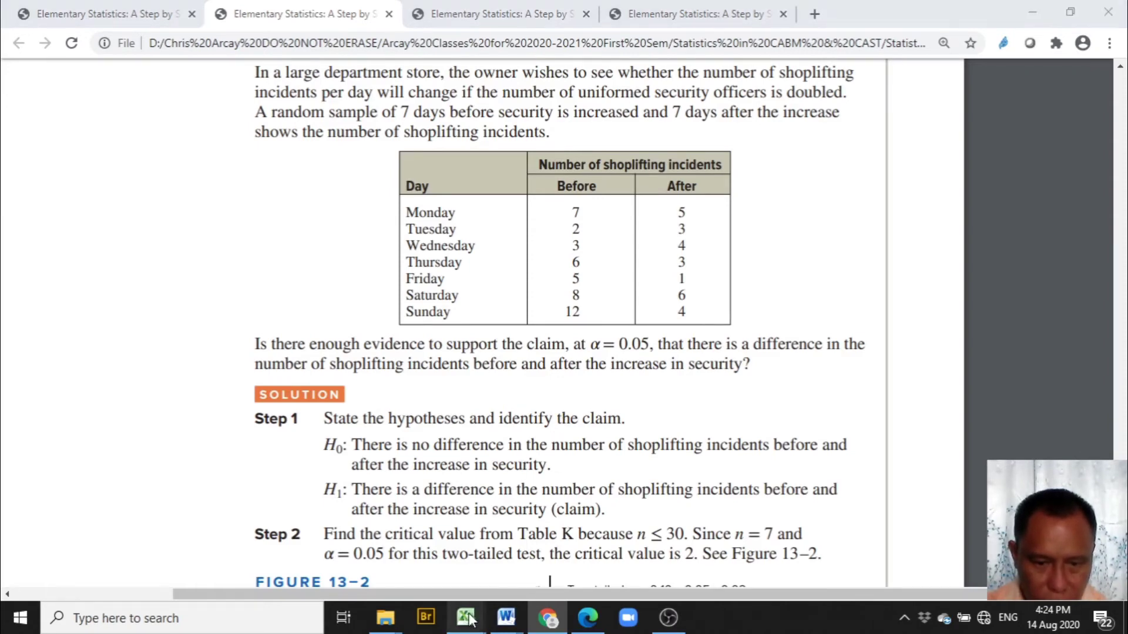
left_click(541, 589)
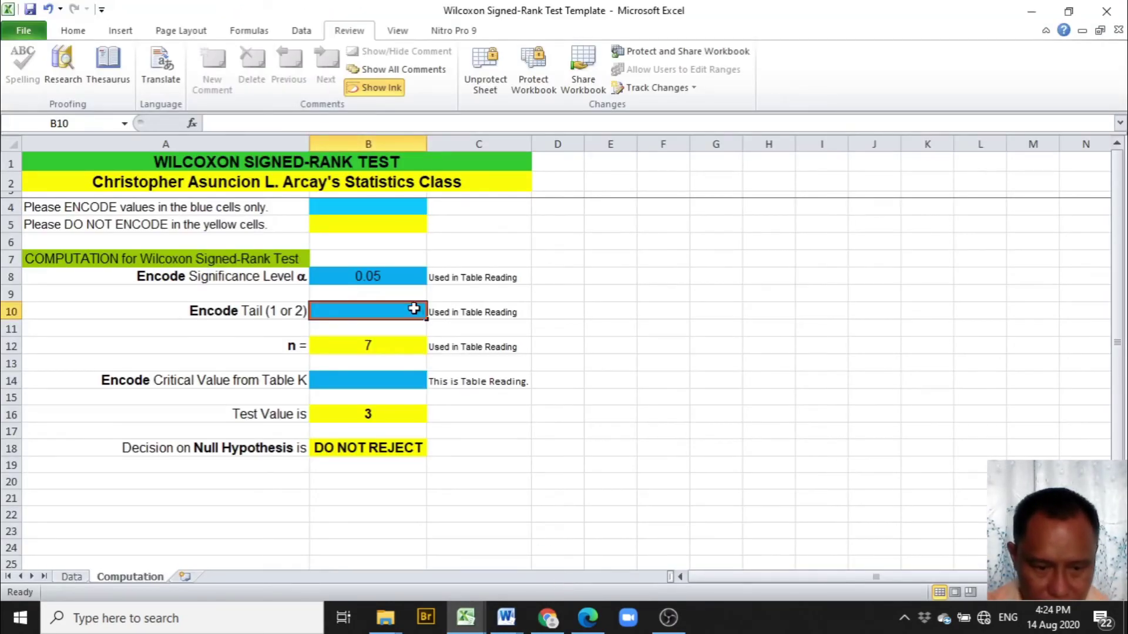
Enter 2 in B10 as the tail value for a two-tailed test
type("2")
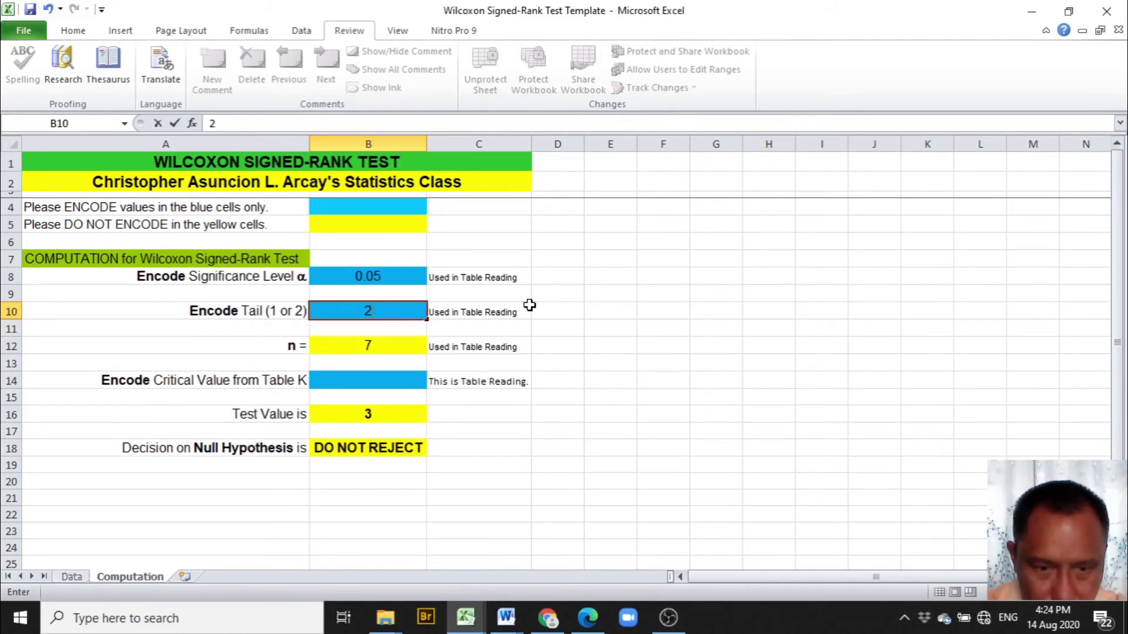
key("Return")
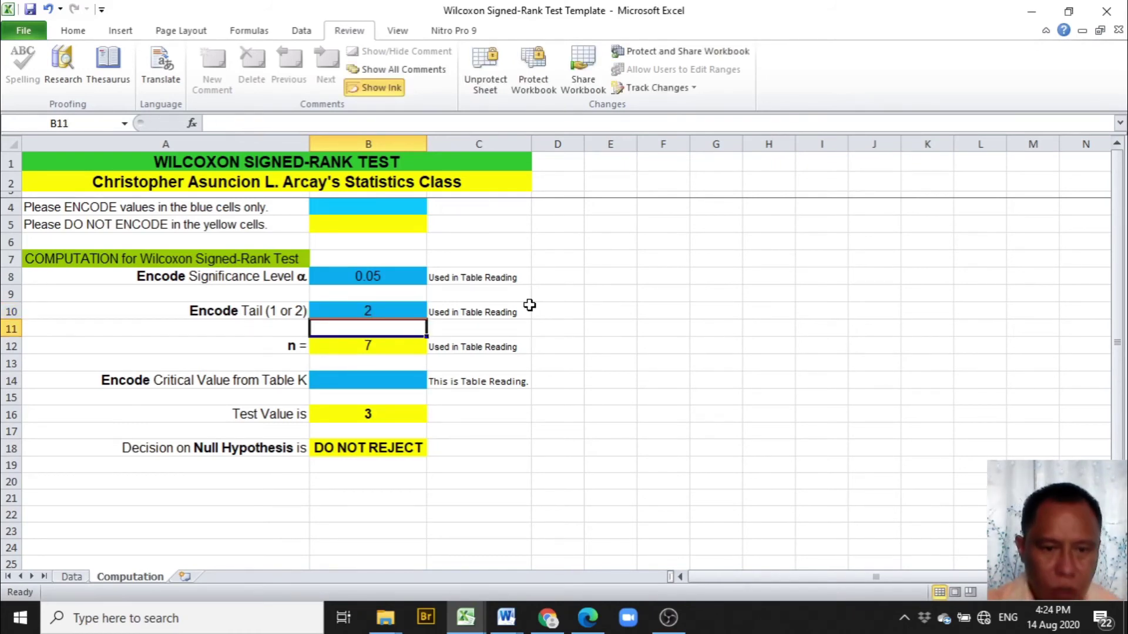
left_click(412, 381)
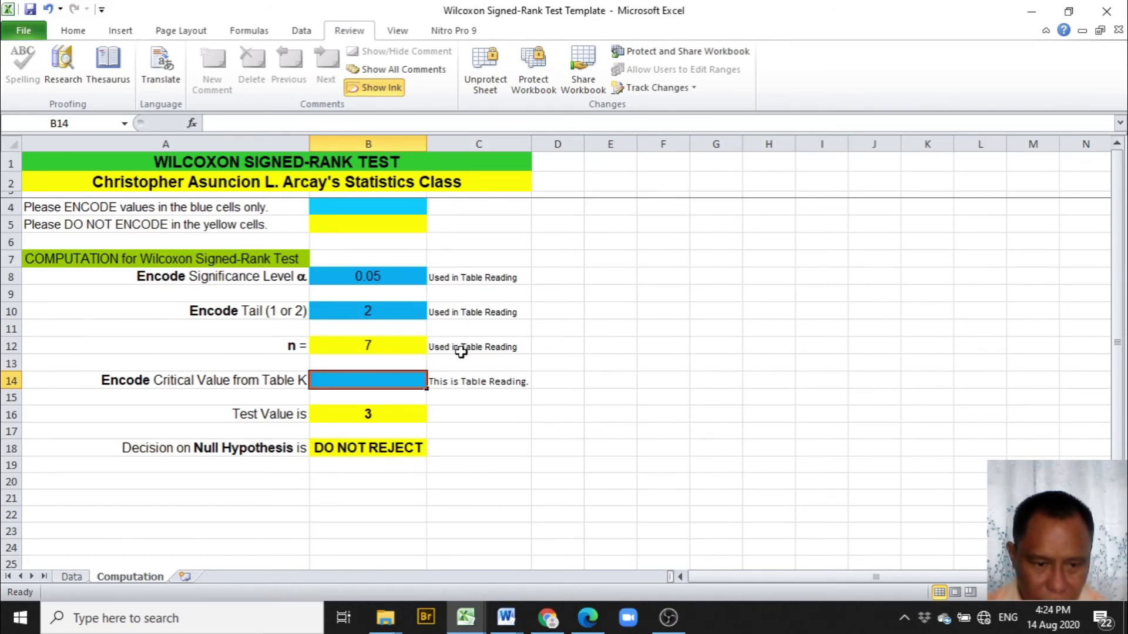
left_click(547, 618)
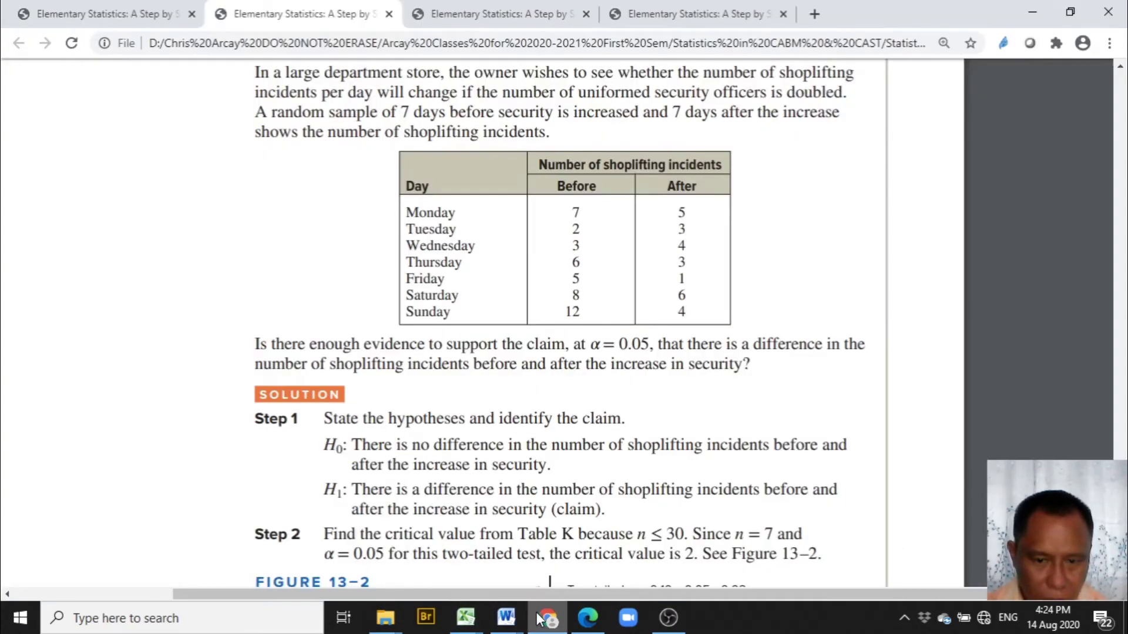
Read Table K's critical value for n = 7, two-tailed α = 0.05 (2), then return to the Wilcoxon workbook
left_click(135, 14)
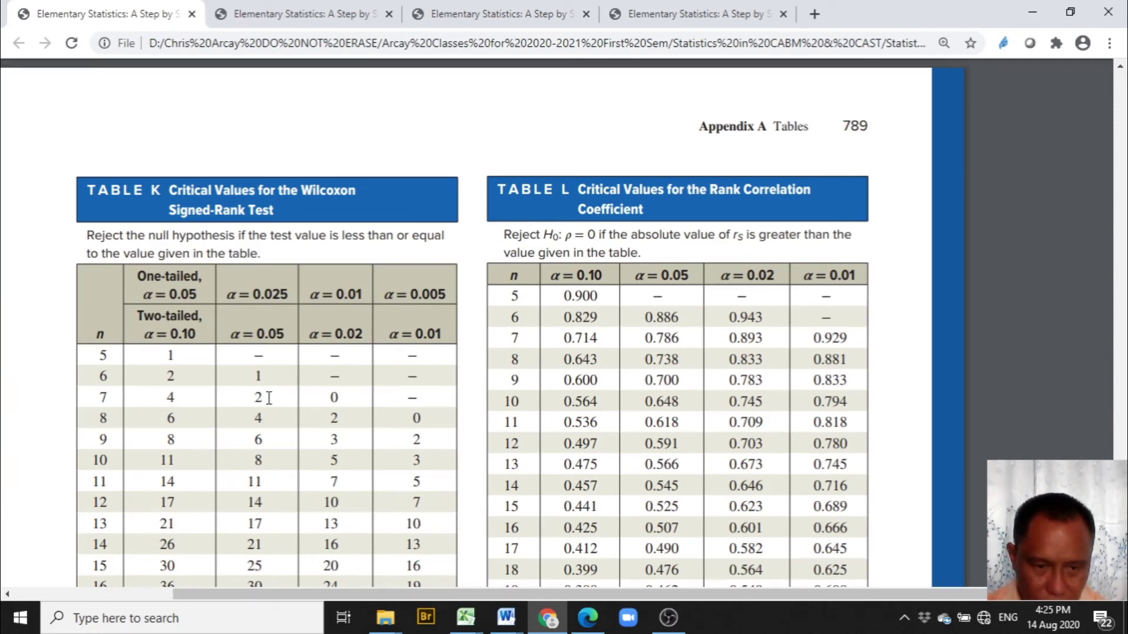
left_click(468, 614)
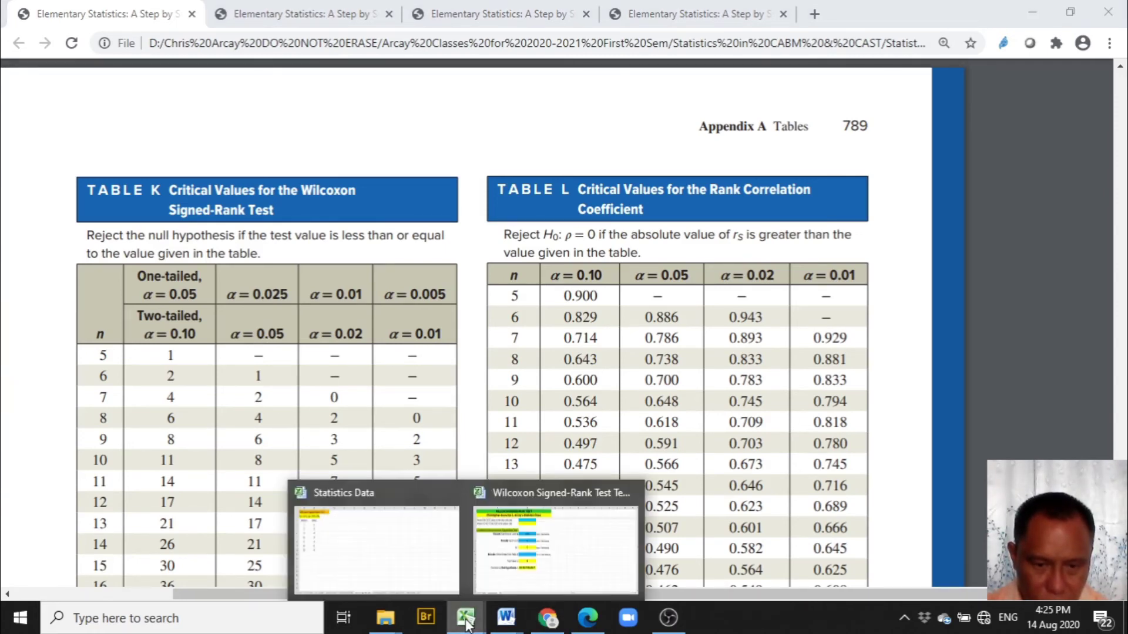
left_click(491, 590)
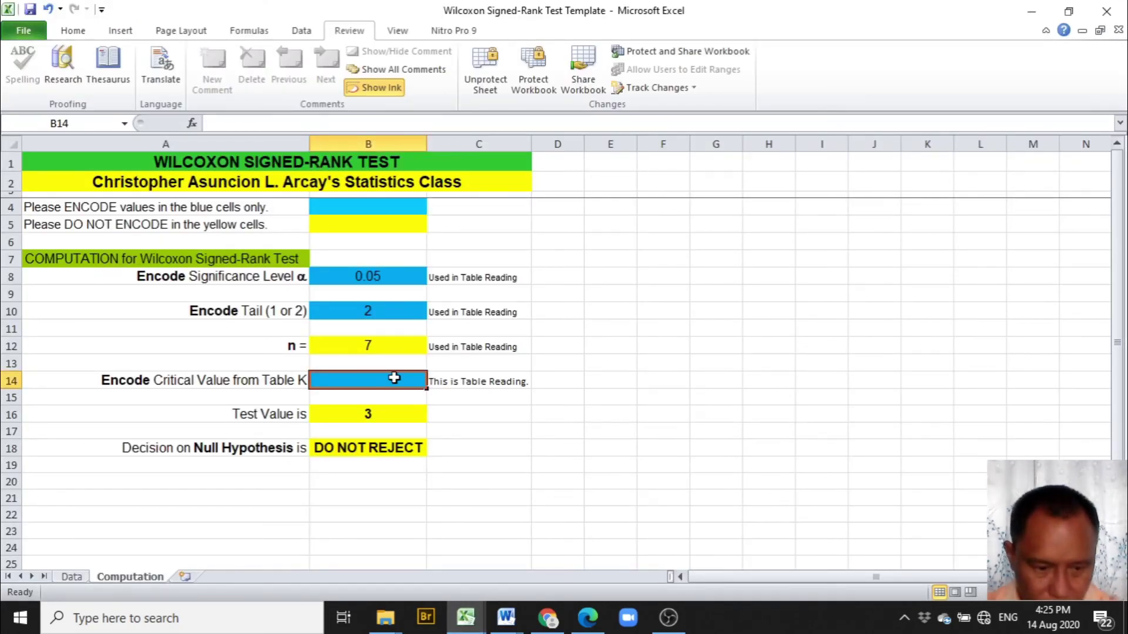
Enter 2 as the critical value in B14; the decision still reads DO NOT REJECT
type("2")
key("Return")
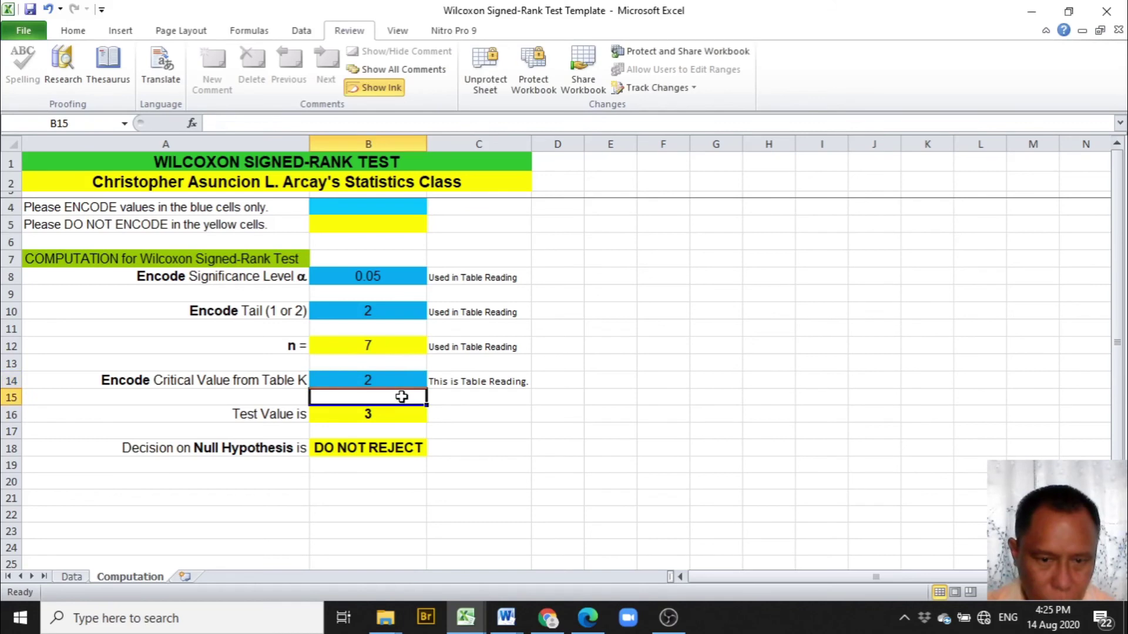
left_click(401, 381)
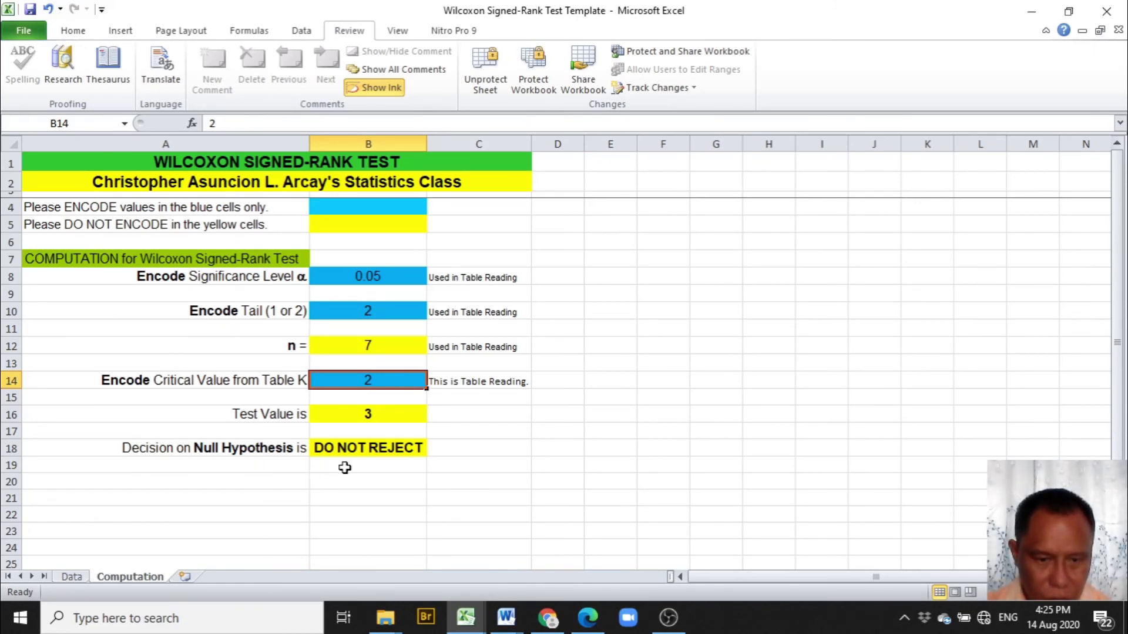
left_click(557, 621)
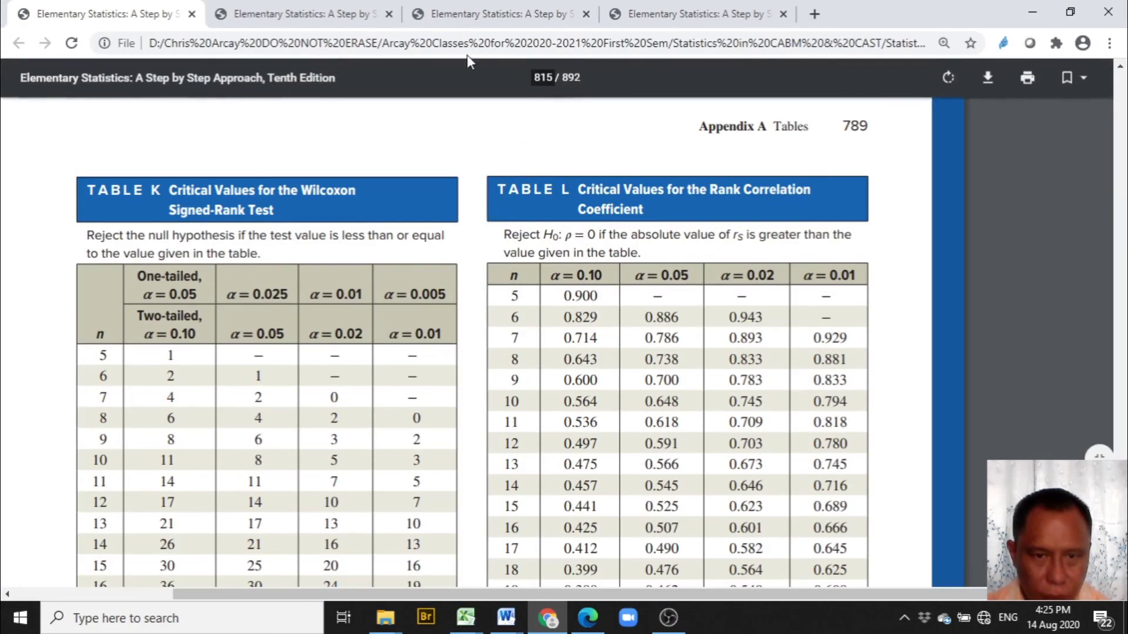
Revisit the shoplifting example page (page 731), then return to the completed Wilcoxon template
left_click(348, 18)
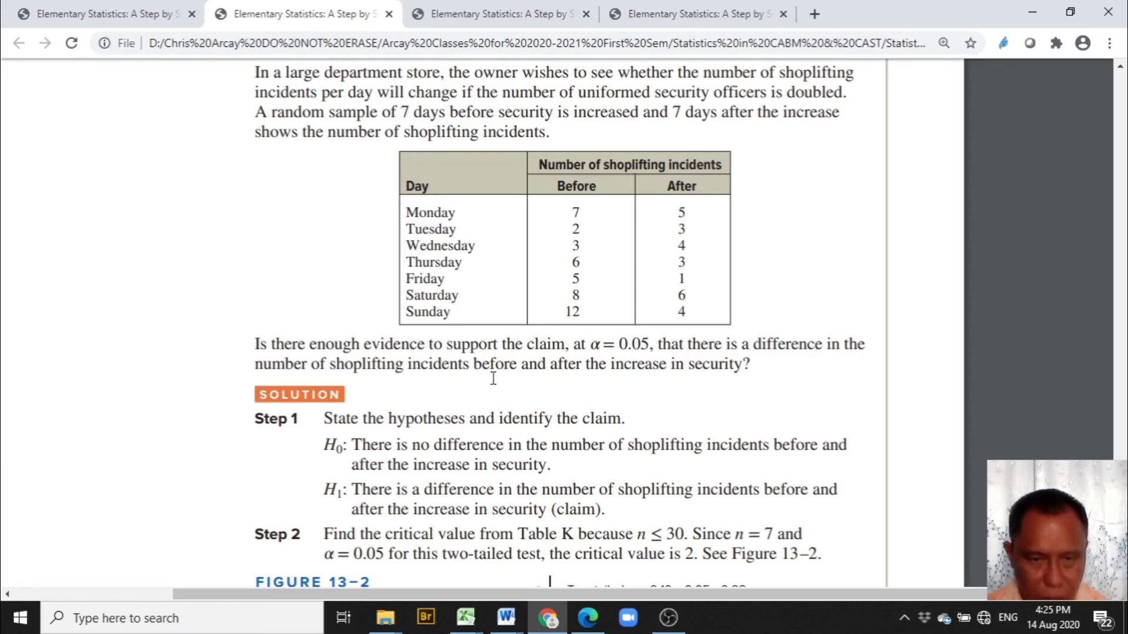
mouse_move(474, 621)
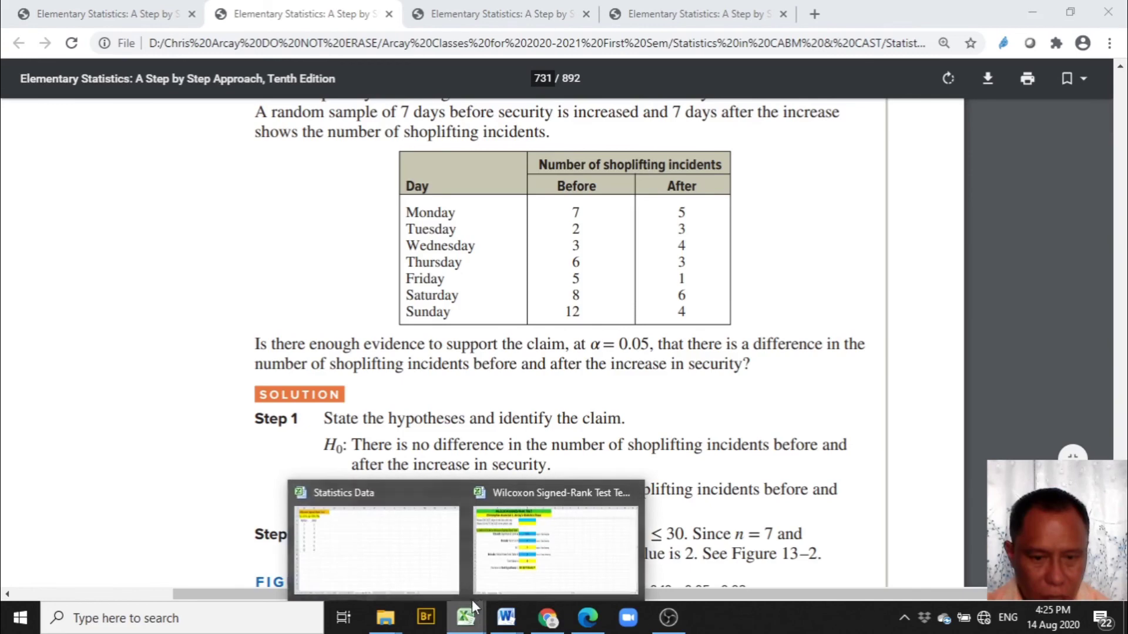
left_click(562, 580)
left_click(477, 514)
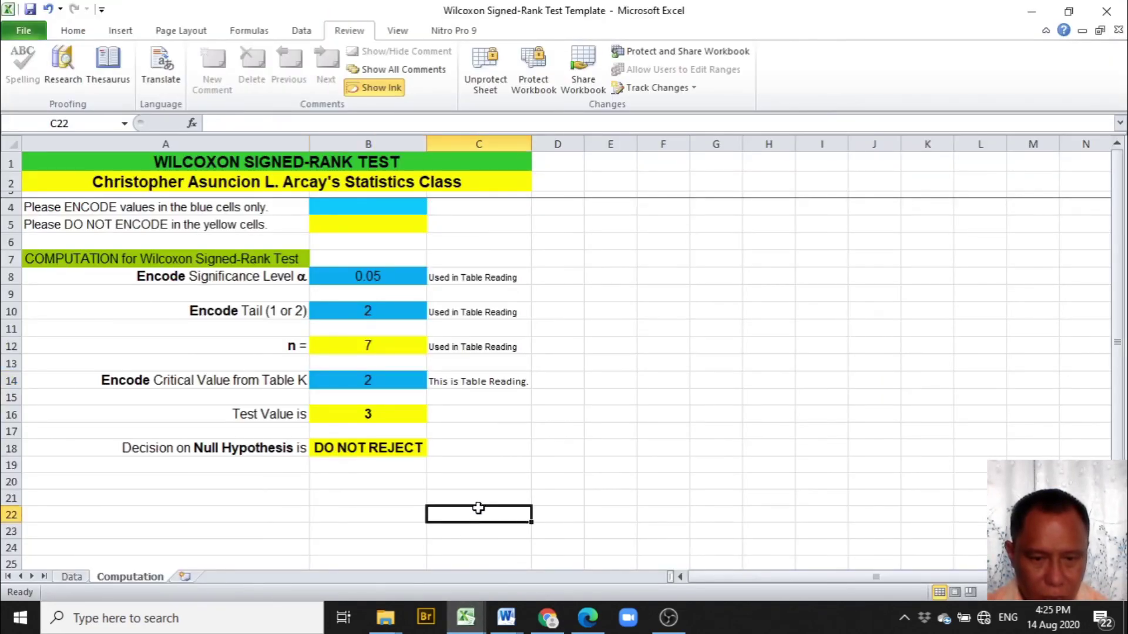